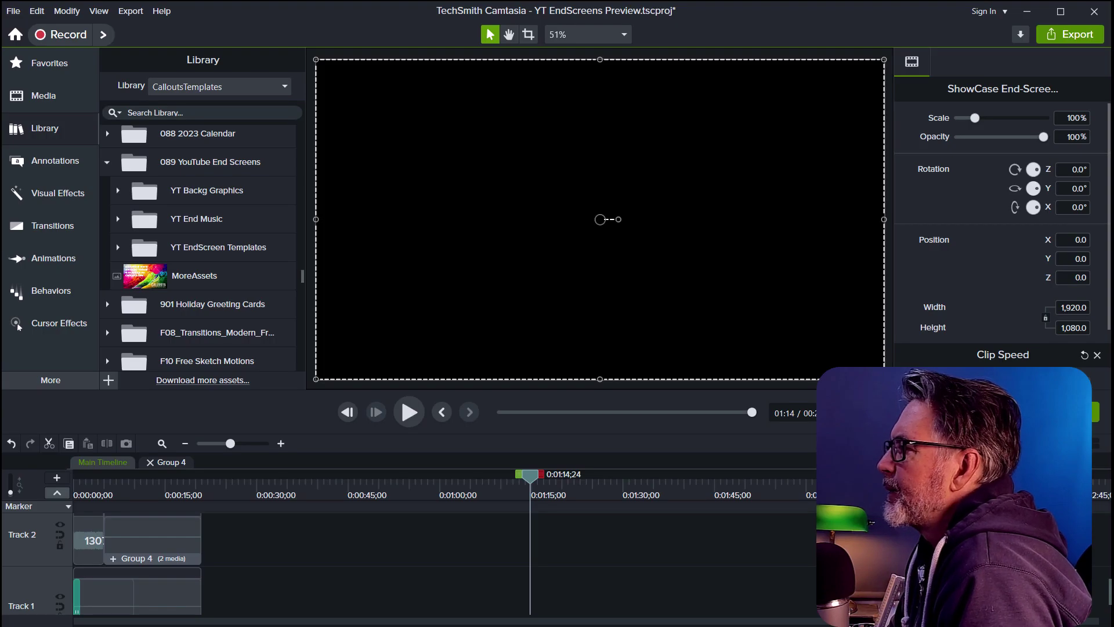
Expand the YT Backg Graphics and YT End Music folders inside the 089 YouTube End Screens library folder.
scroll(266, 218, up, 1)
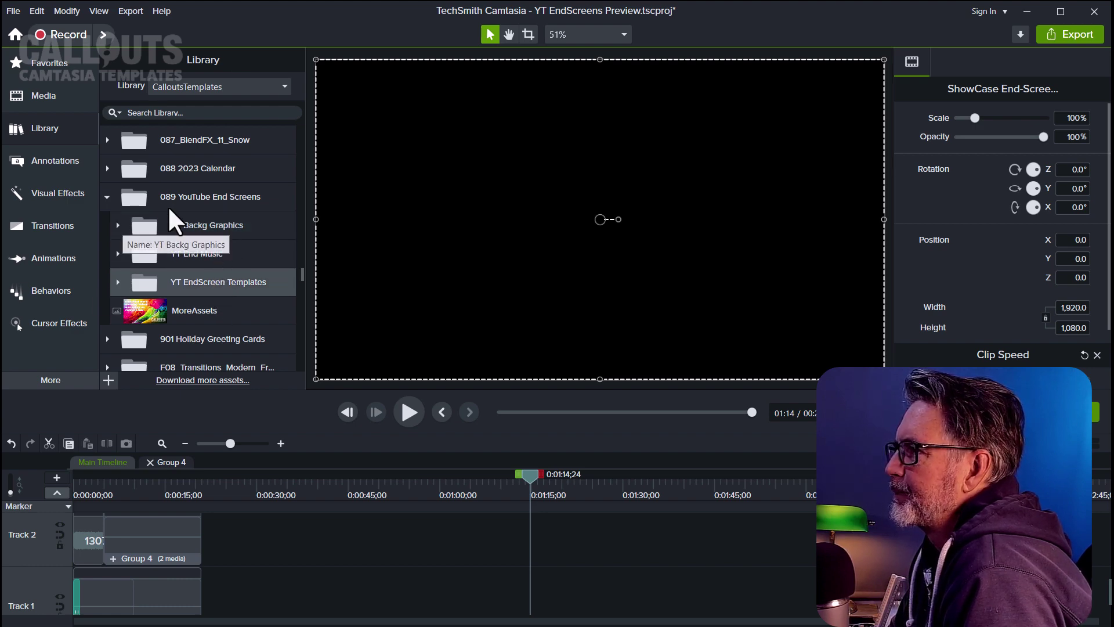
click(118, 225)
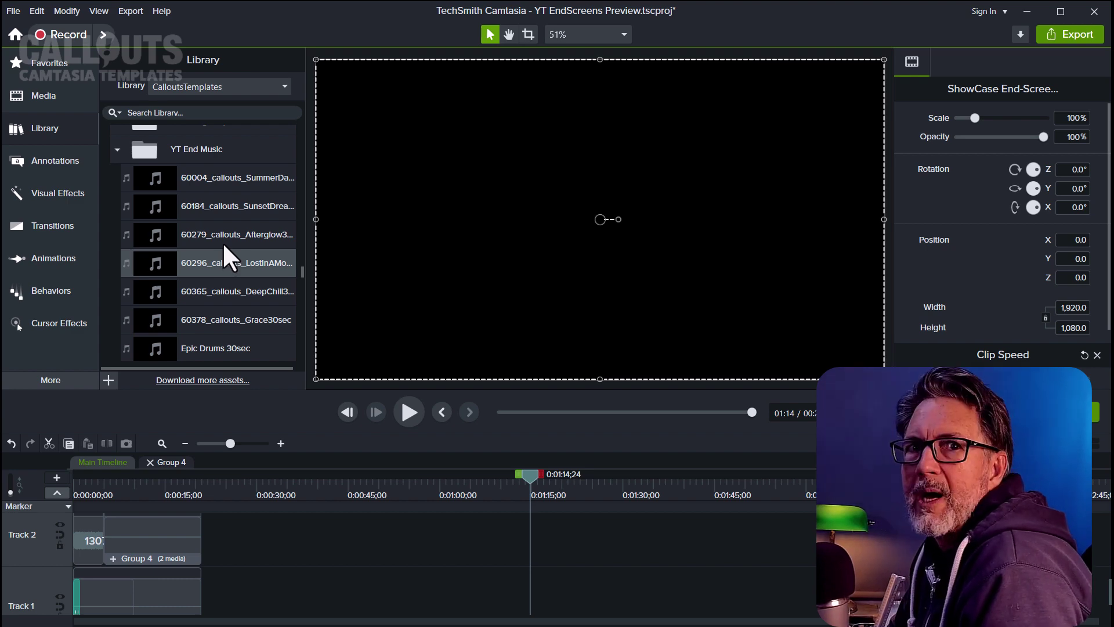
click(117, 149)
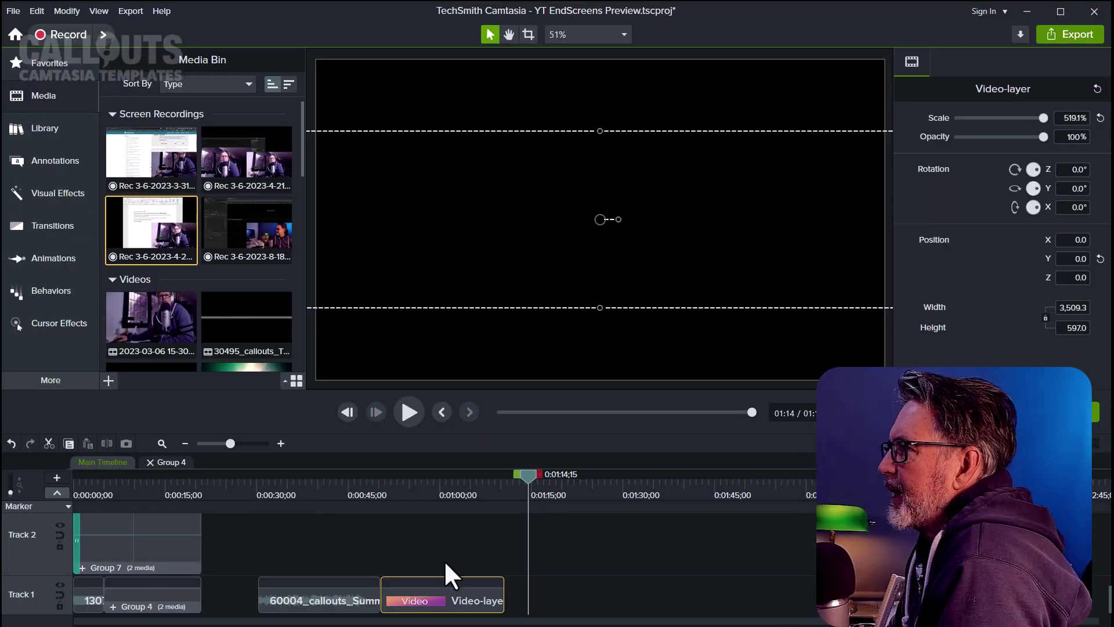
Shift the Video-layer clip on Track 1 to start at about 0:01:01 and extend its end very slightly.
drag(440, 611, 507, 612)
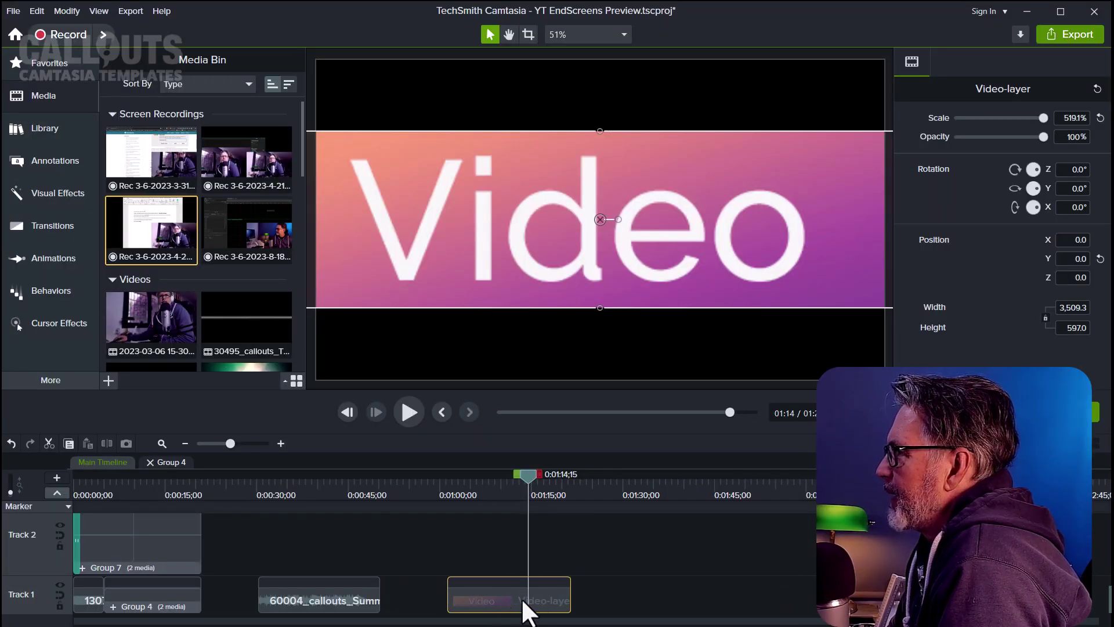
click(517, 483)
drag(570, 597, 572, 597)
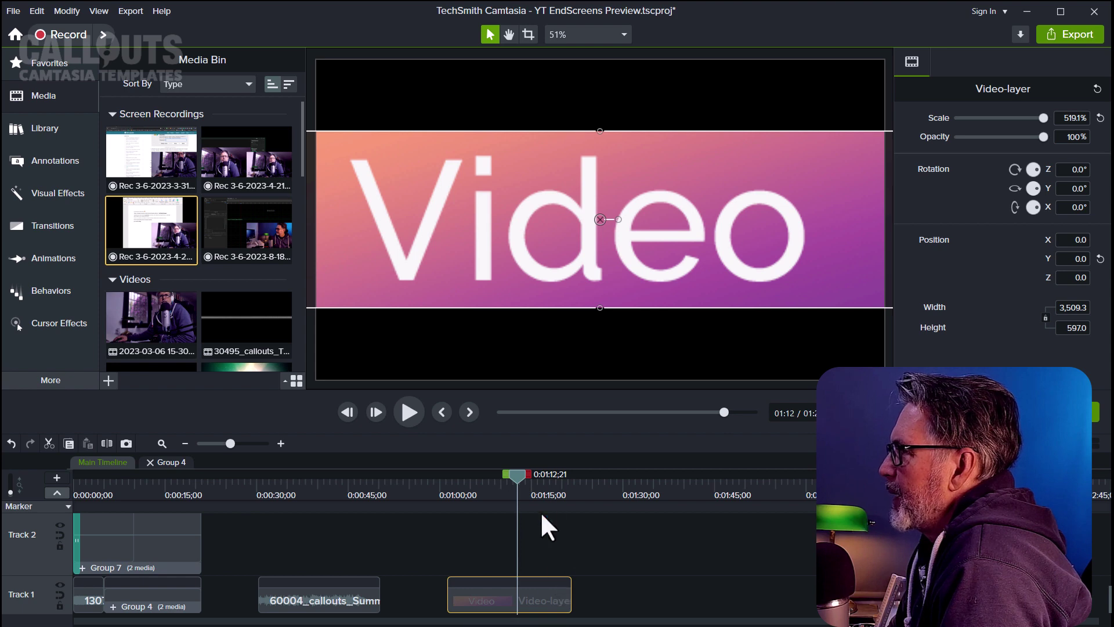
click(516, 481)
drag(518, 482, 500, 480)
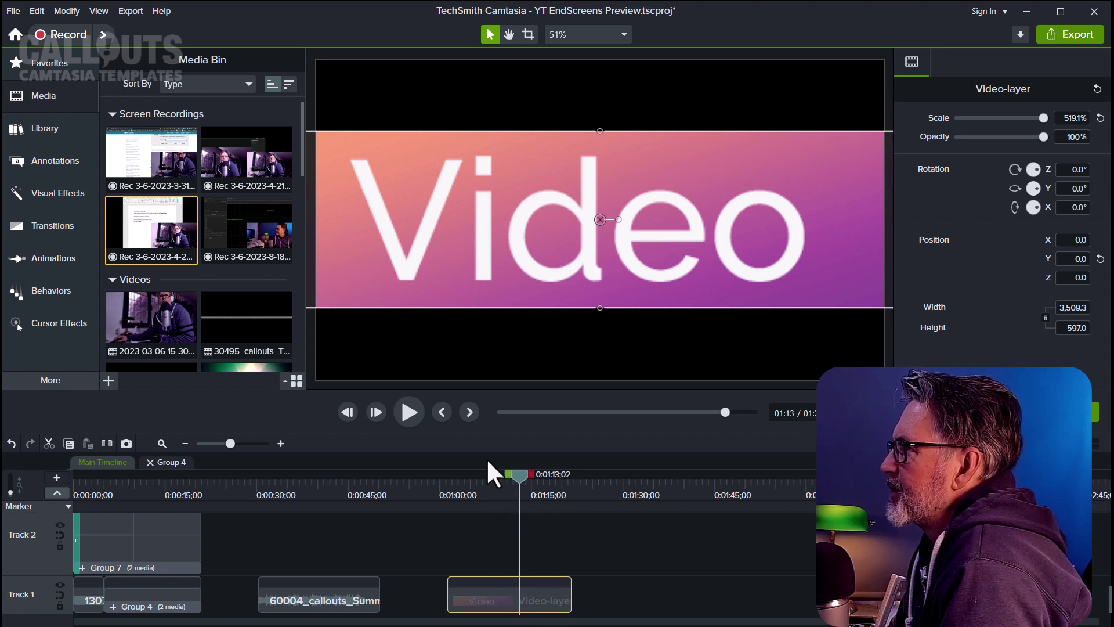
Add the YT EndScreen 05 template from the library to Track 1, directly after the Video-layer clip.
click(45, 129)
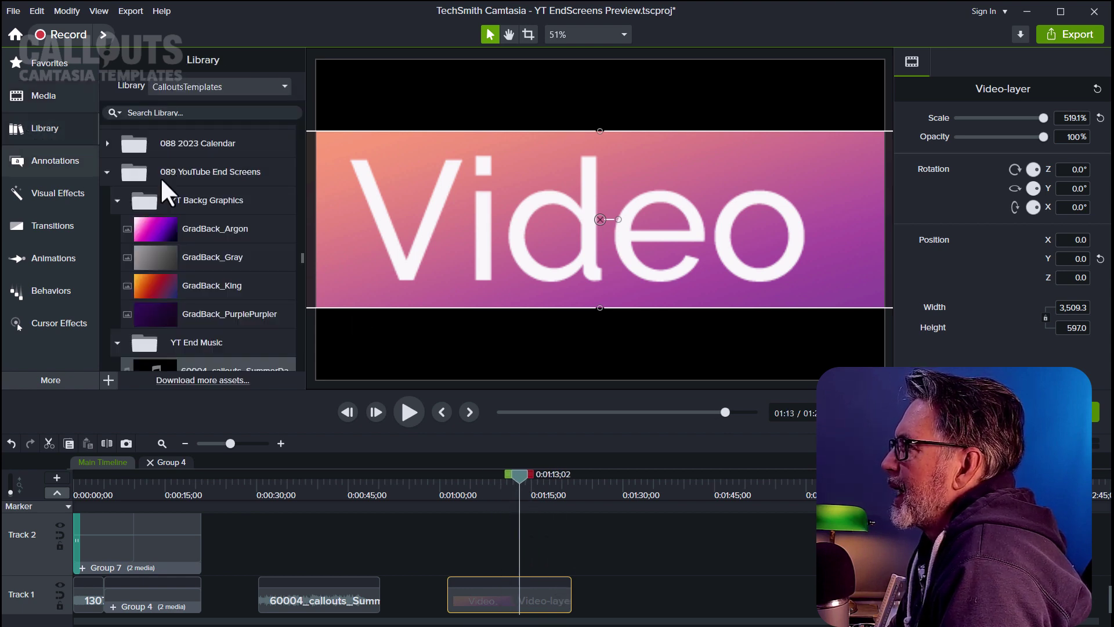
scroll(215, 184, down, 8)
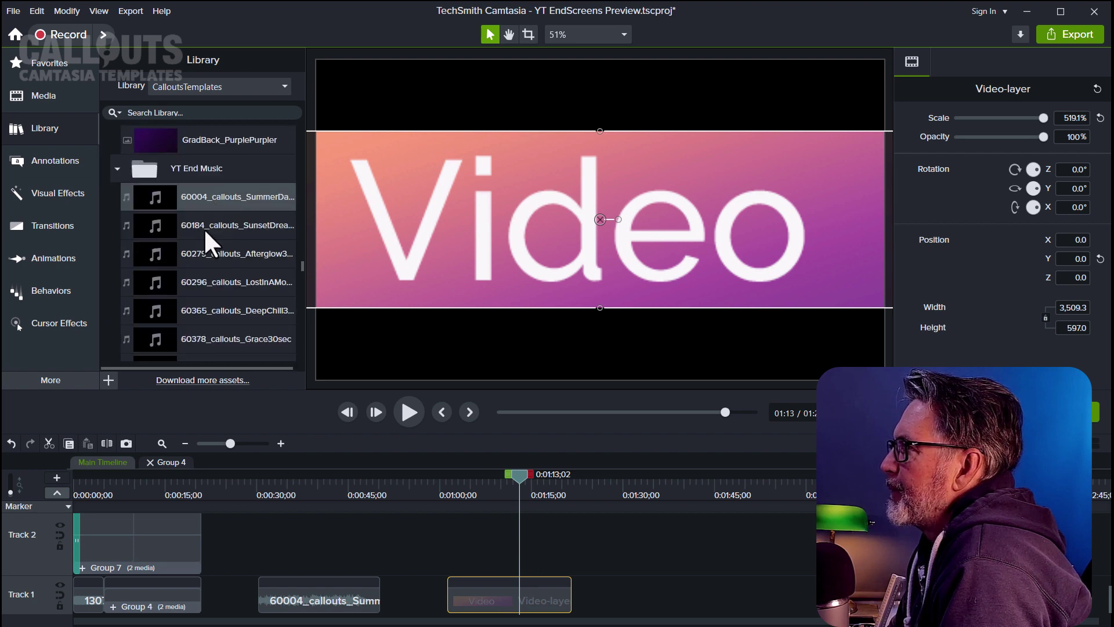
scroll(204, 243, down, 4)
click(218, 242)
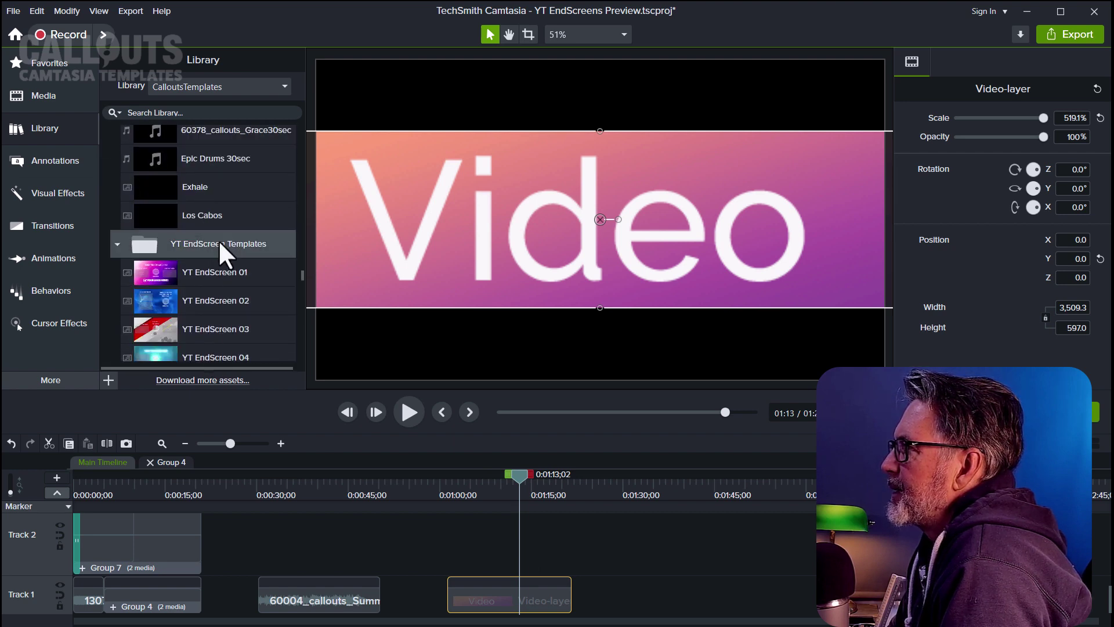
scroll(235, 263, down, 2)
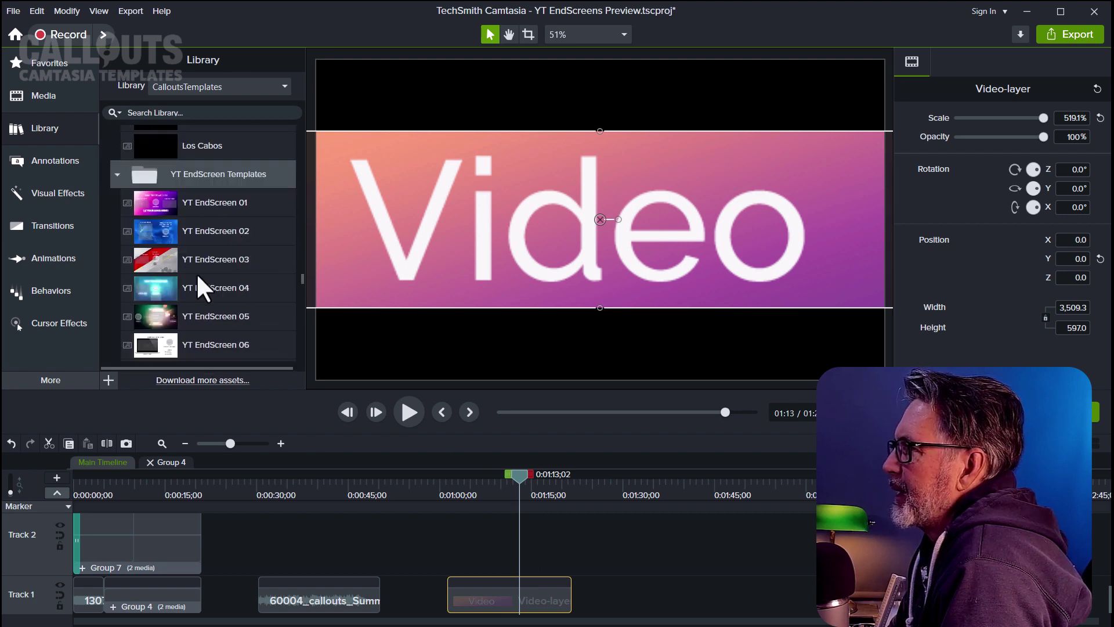
scroll(210, 236, down, 2)
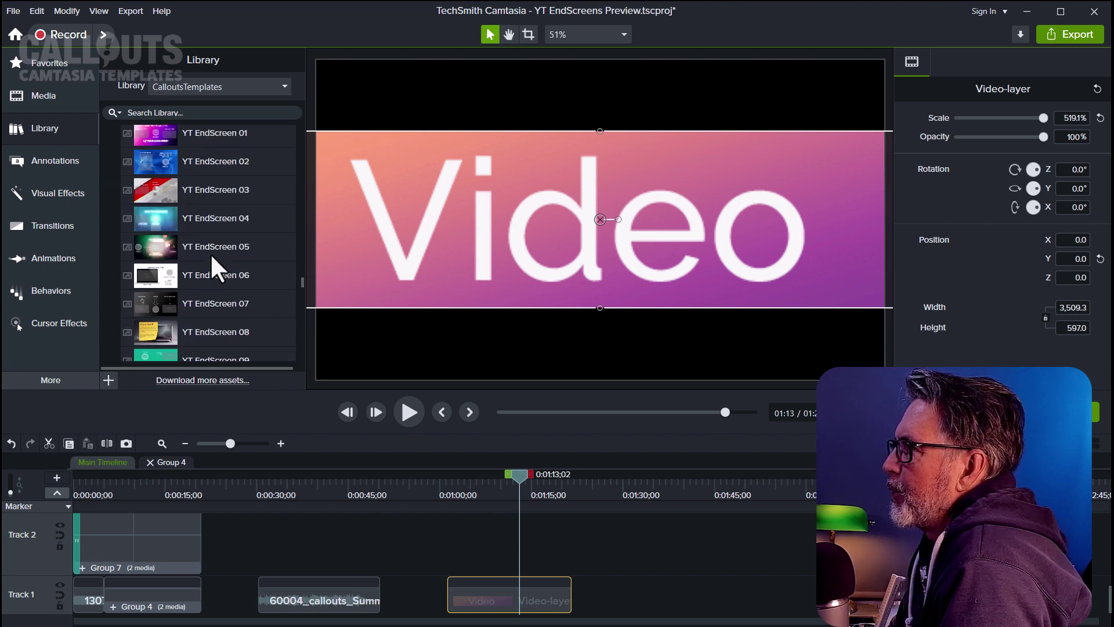
drag(152, 248, 619, 609)
drag(694, 595, 624, 601)
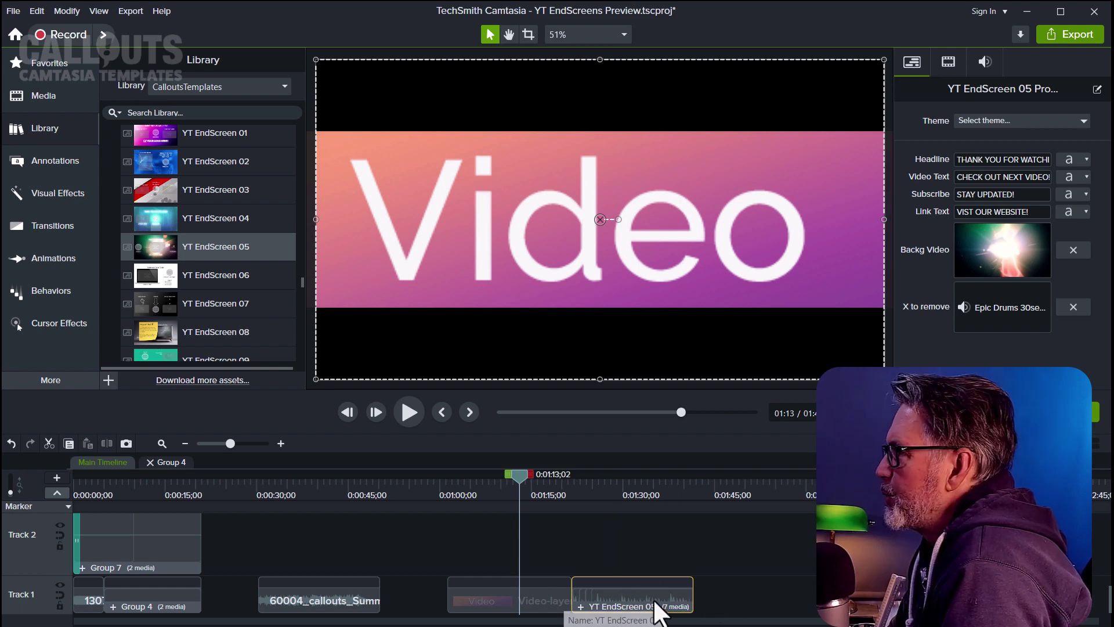
Preview the YT EndScreen 05 clip around 0:01:30 and set its Headline to "Your new text here".
drag(518, 475, 614, 510)
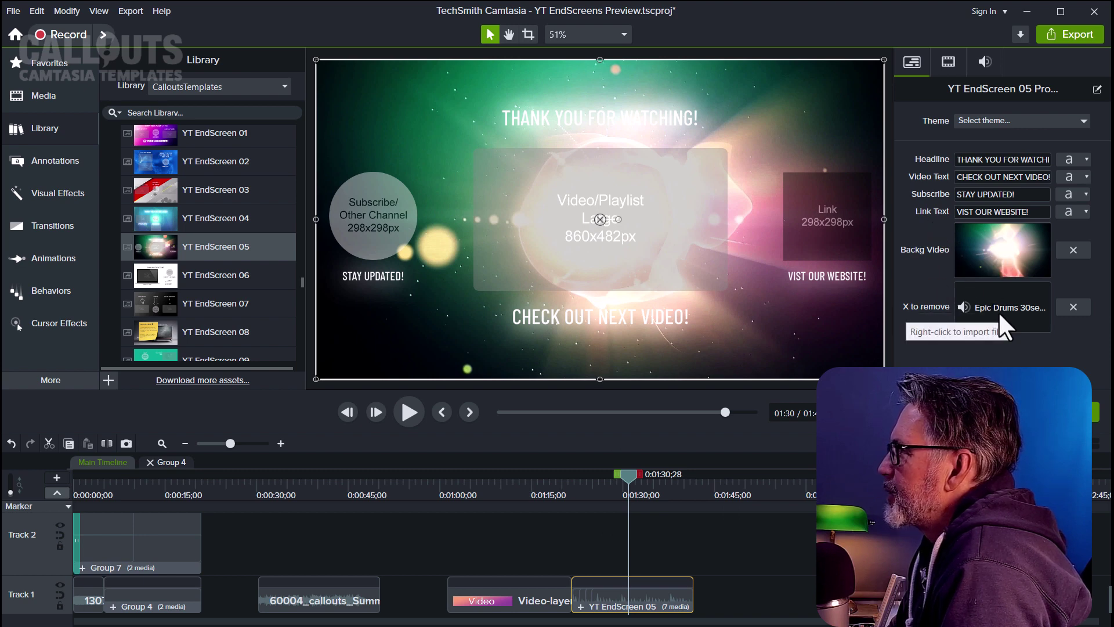
triple_click(990, 159)
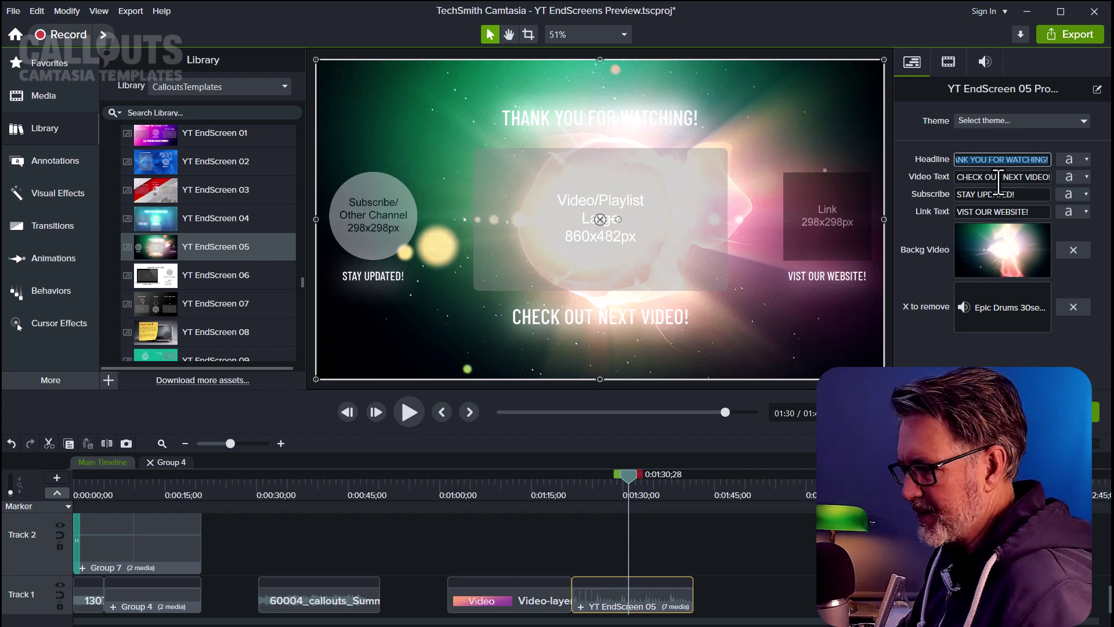
text(Your new text here)
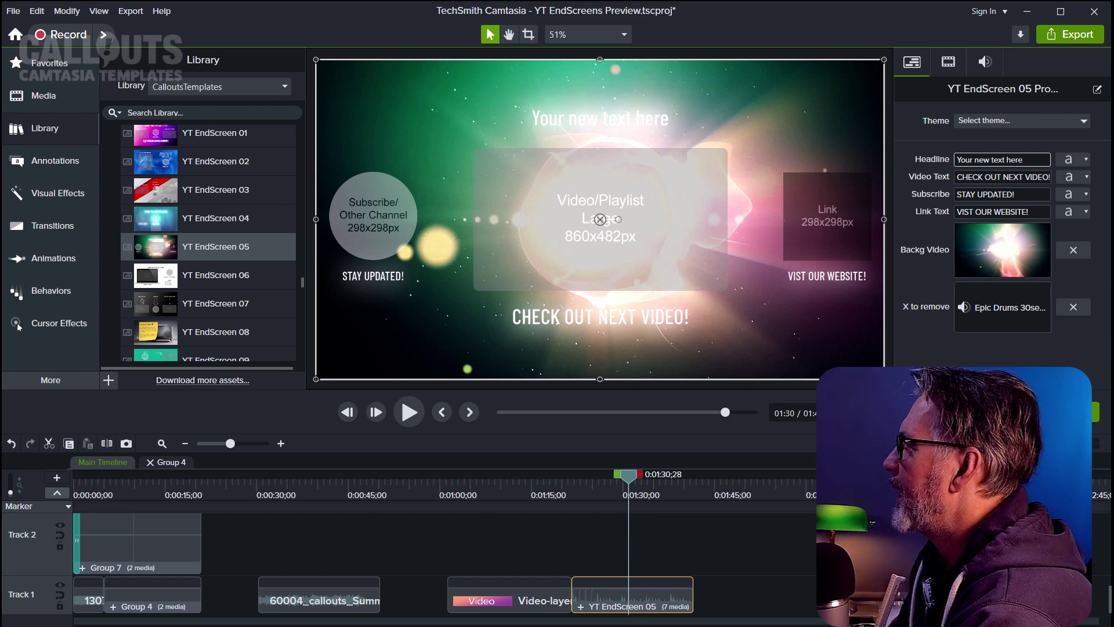
click(1082, 158)
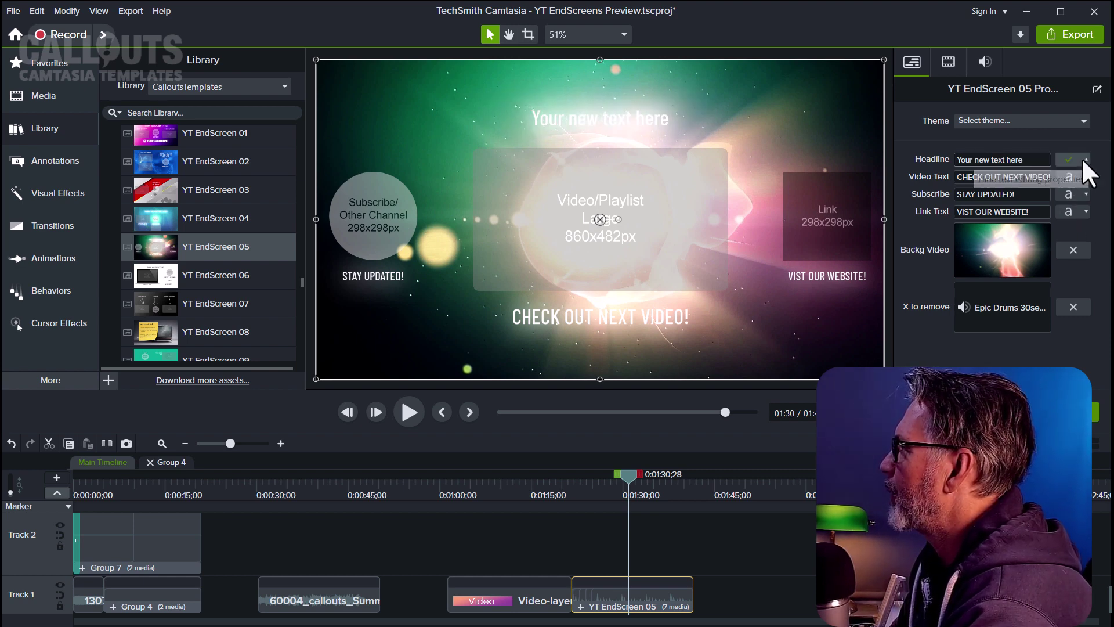
click(1081, 158)
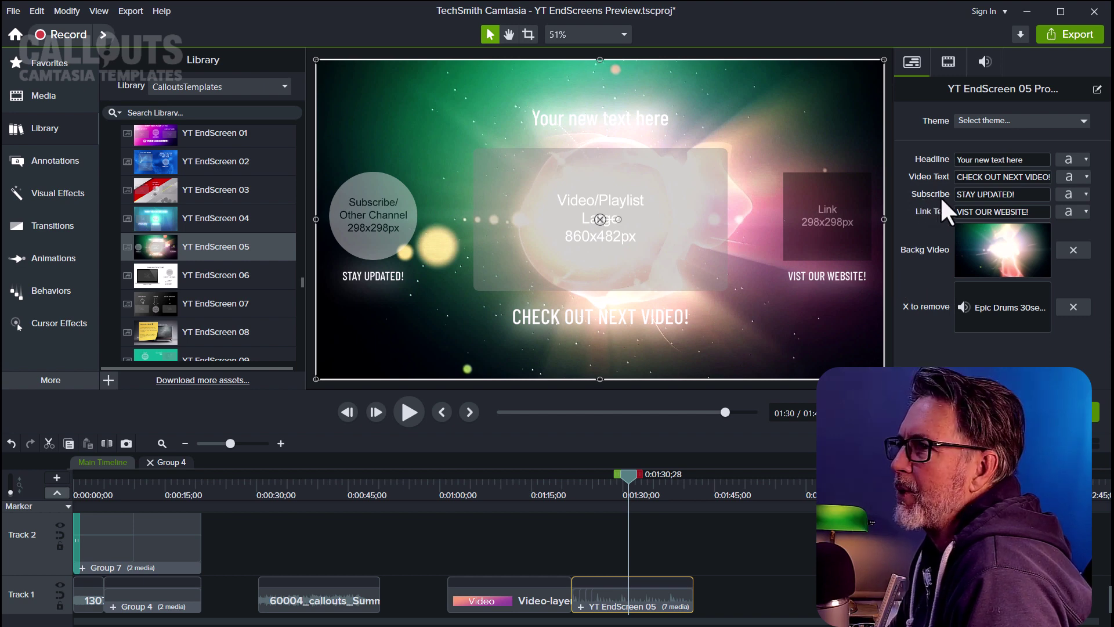
Inspect the end screen's editable Subscribe, Video Text and Backg Video properties.
click(1026, 196)
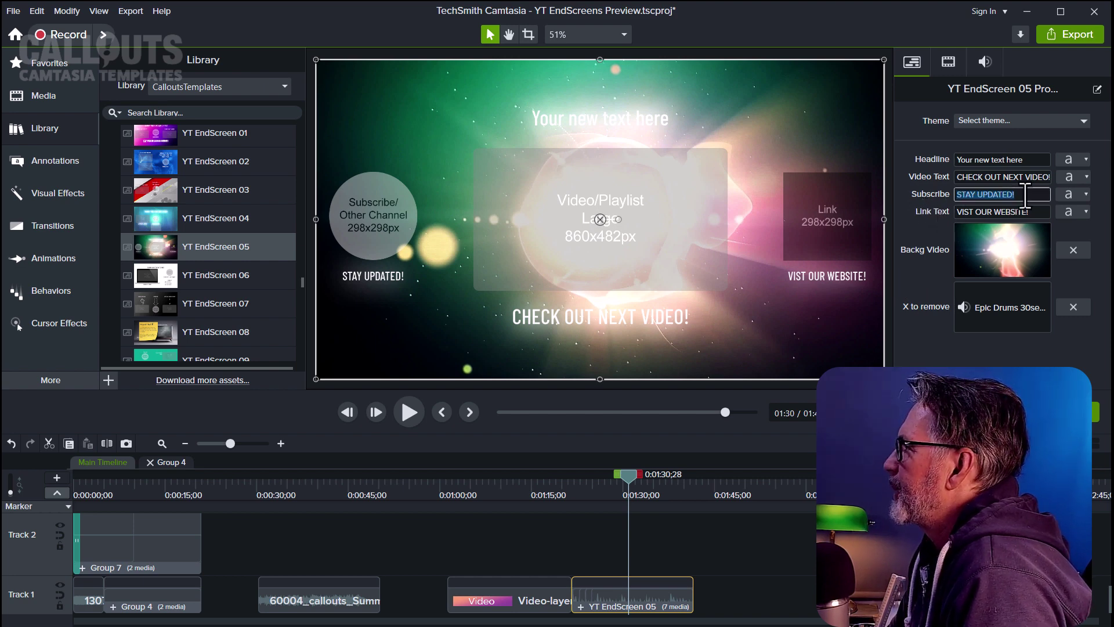
click(1005, 177)
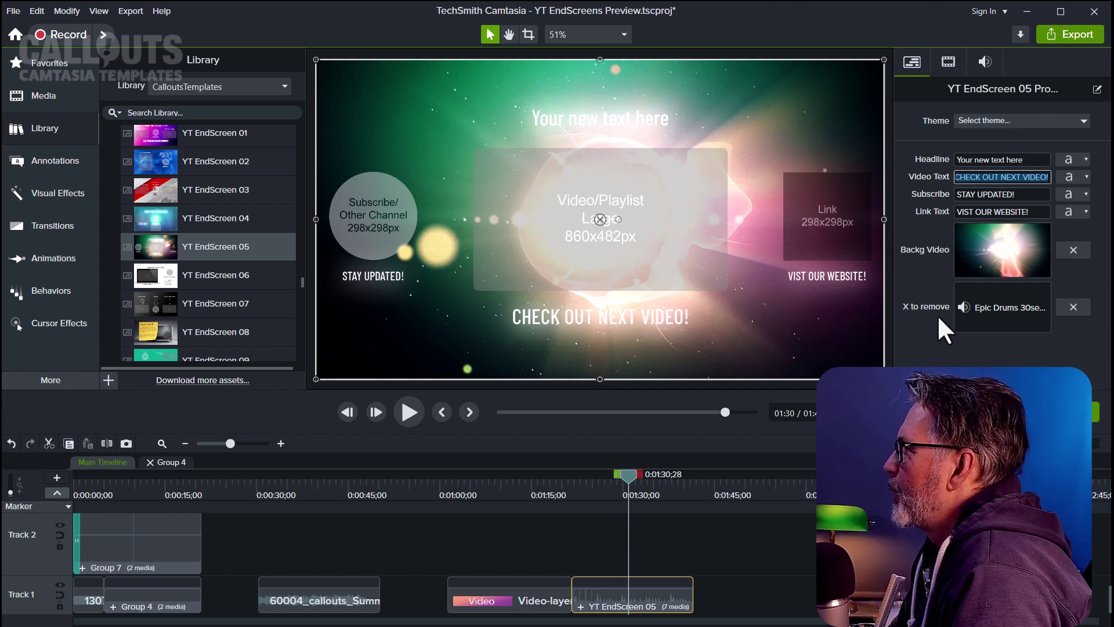
click(1016, 253)
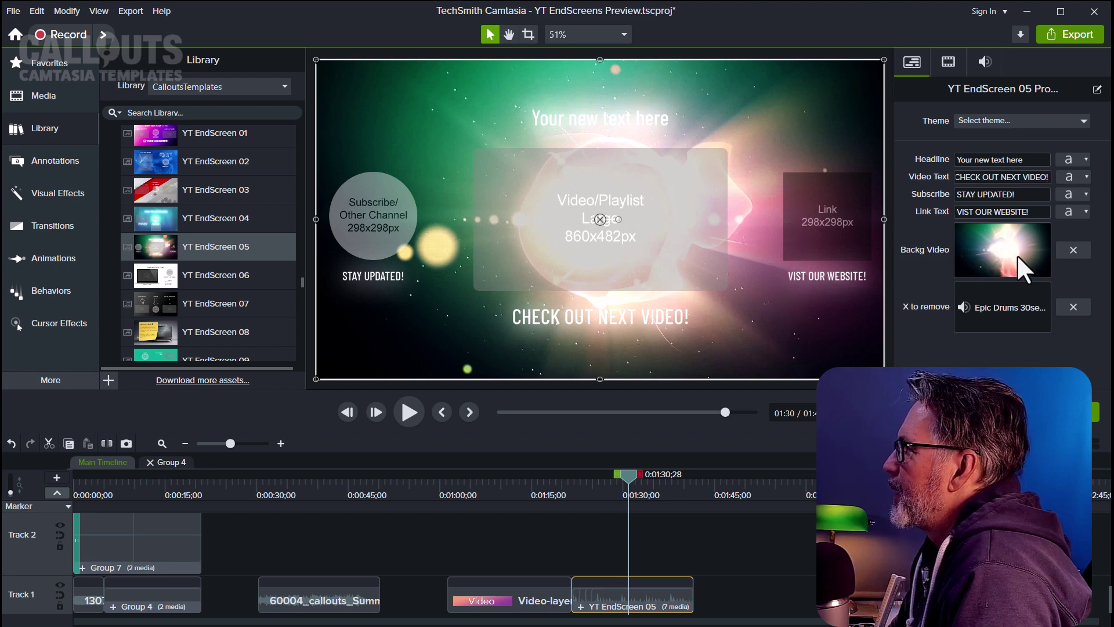
Play the YT EndScreen 05 clip from about 0:01:21 and pause at about 0:01:32.
drag(620, 482, 565, 489)
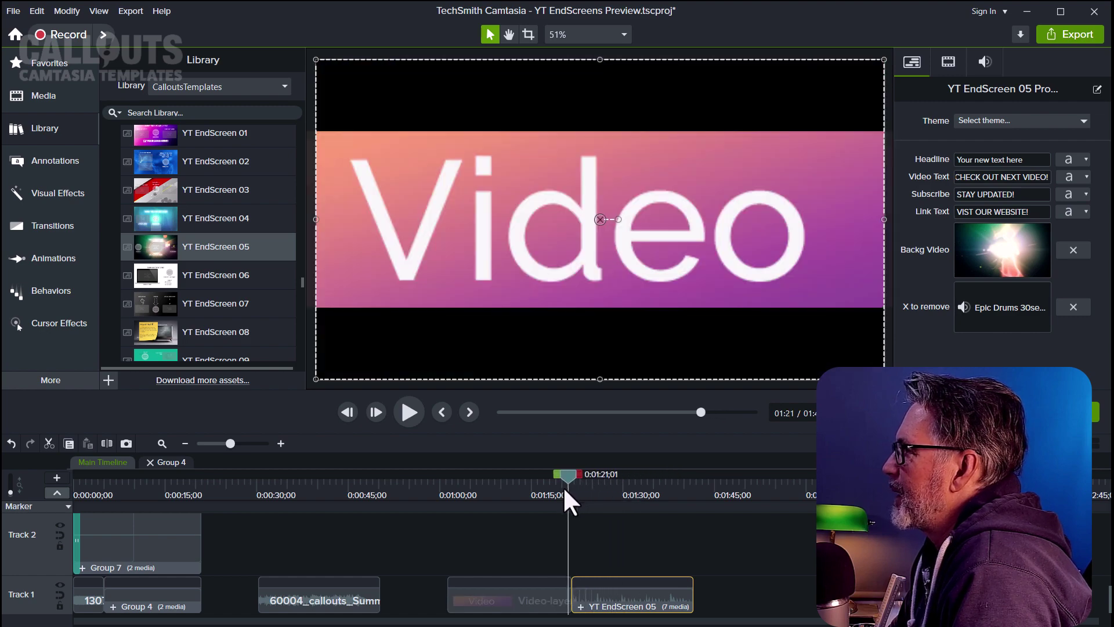
click(408, 413)
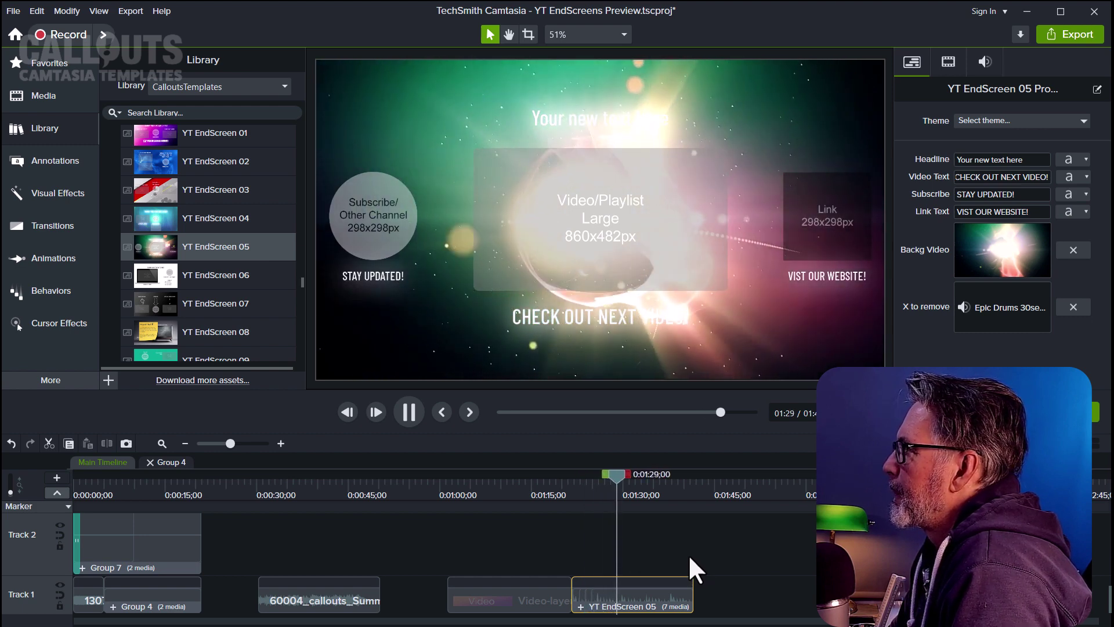
click(408, 412)
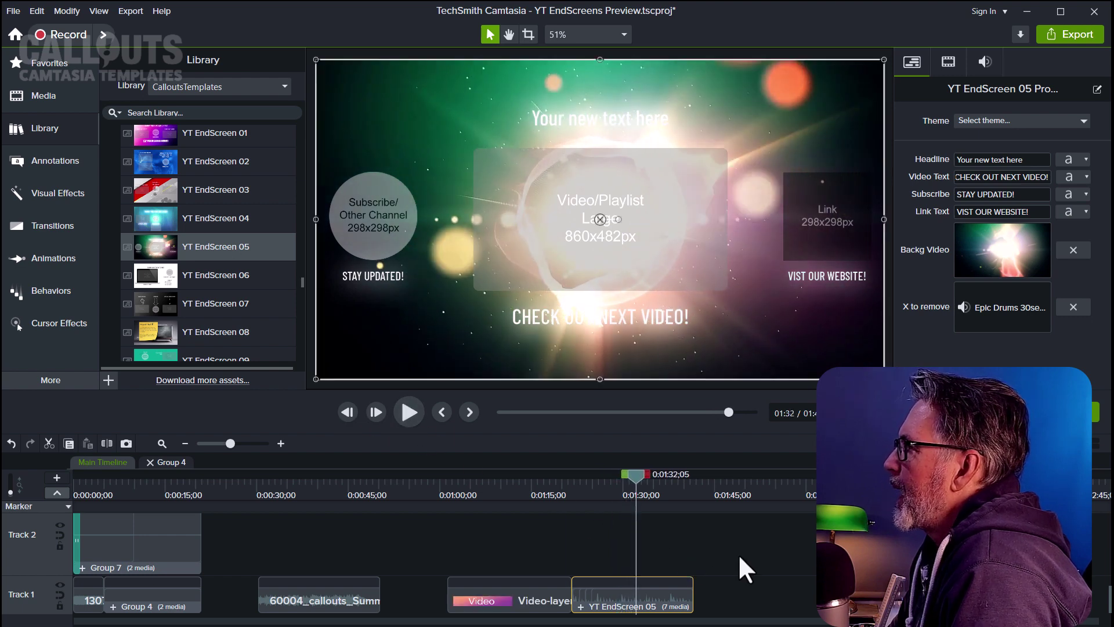
Try the GradBack_Argon graphic as the end screen's background in place of the background video.
scroll(238, 217, up, 5)
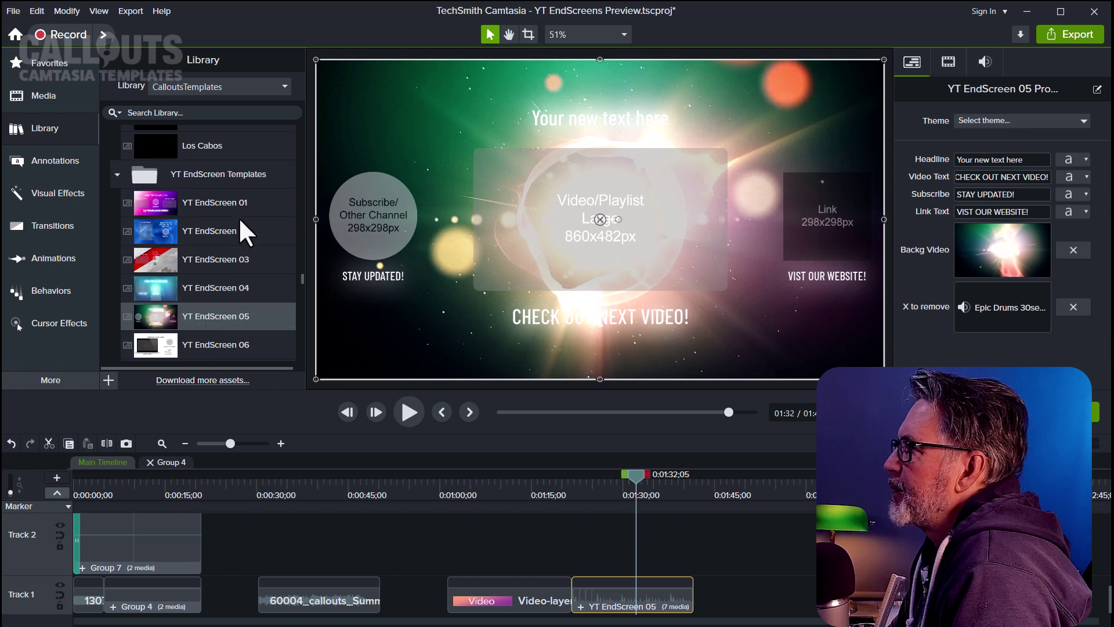
scroll(238, 217, up, 6)
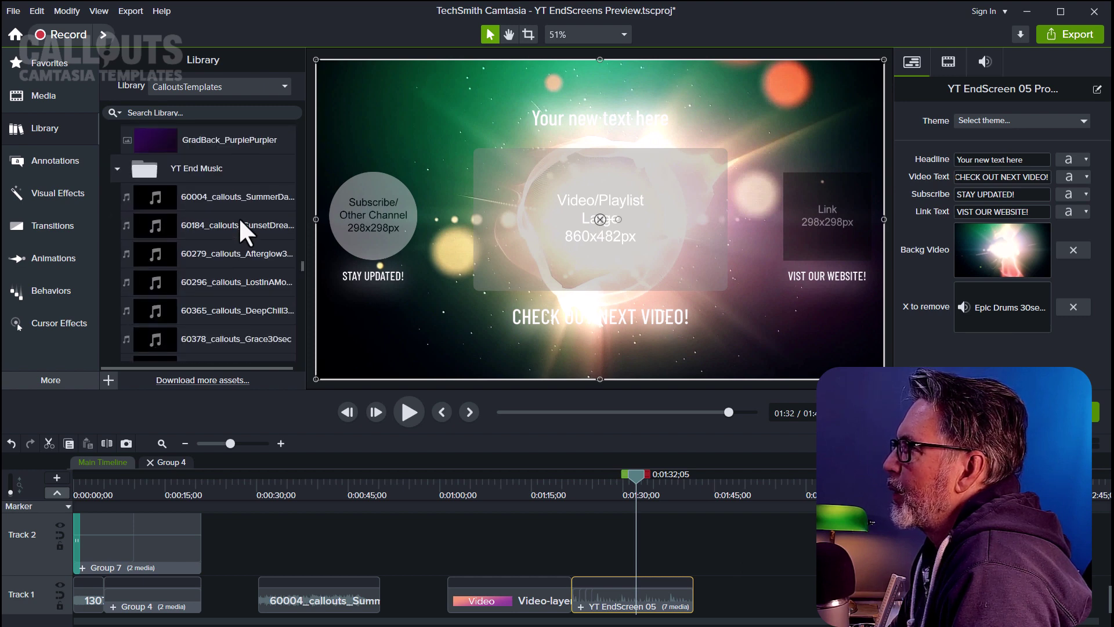
scroll(238, 217, up, 3)
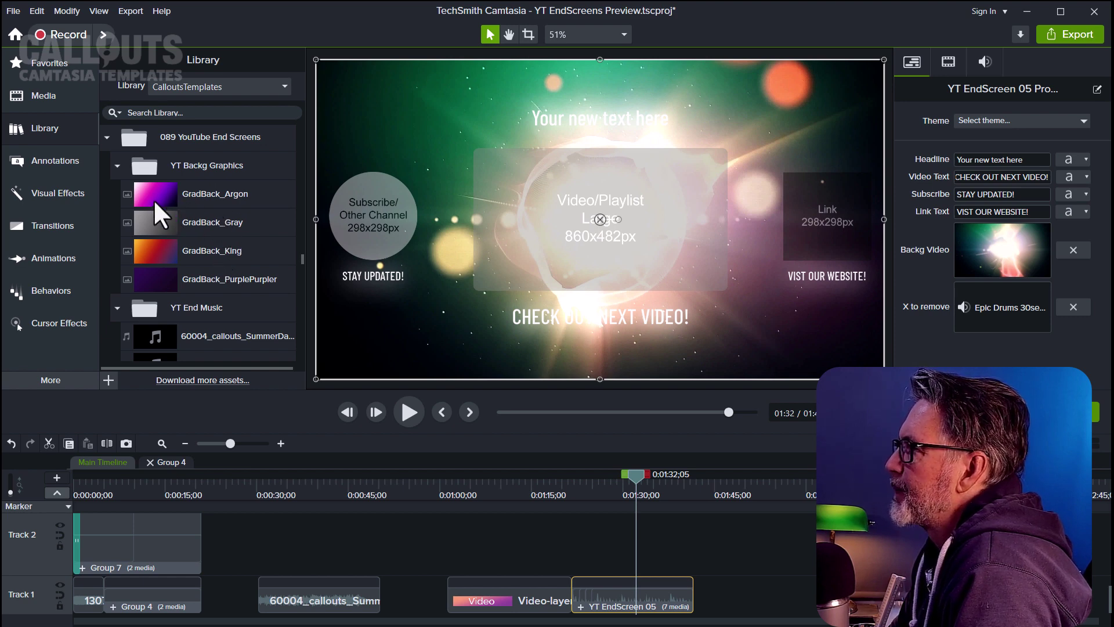
drag(154, 198, 1003, 237)
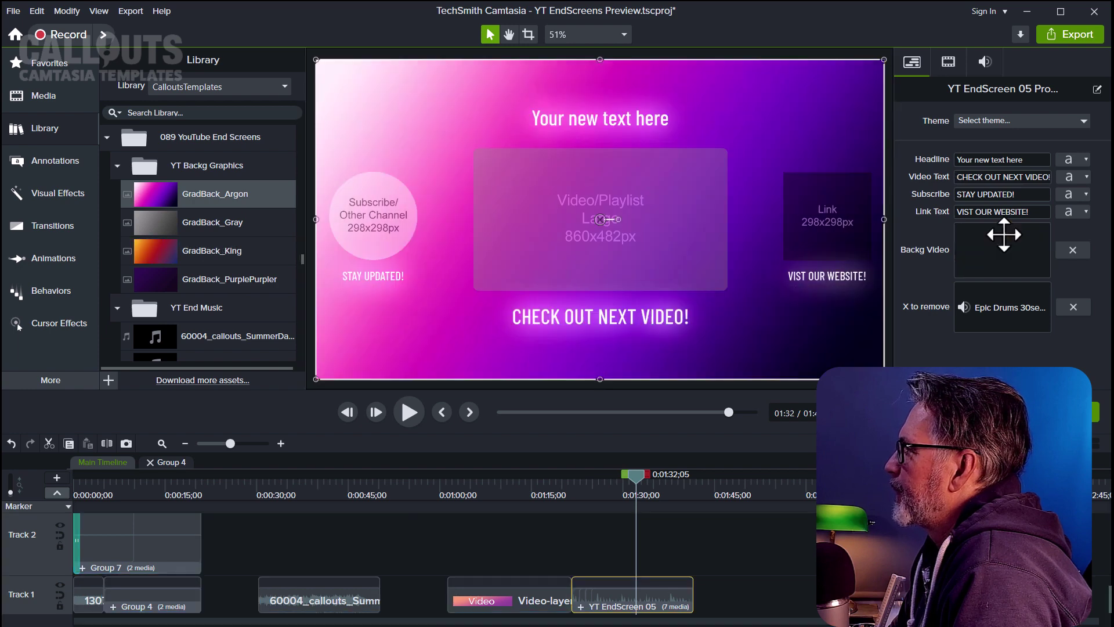
drag(635, 477, 657, 490)
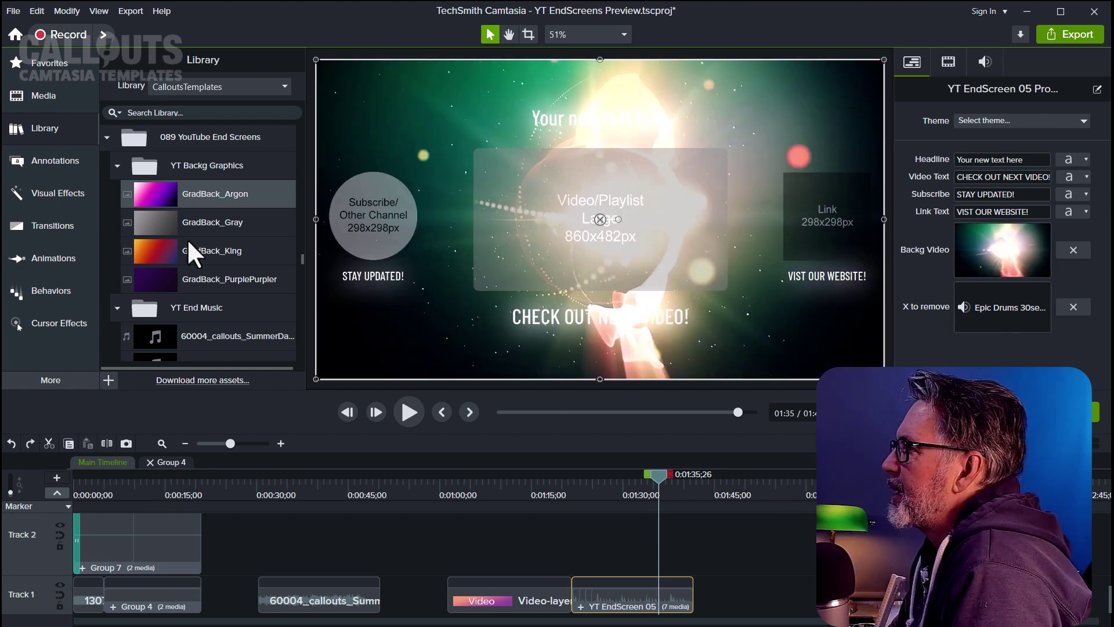
Place the 60296_callouts_LostInAMo… music clip on Track 2 at about 0:00:47 and cut it to the clipboard.
scroll(194, 256, down, 4)
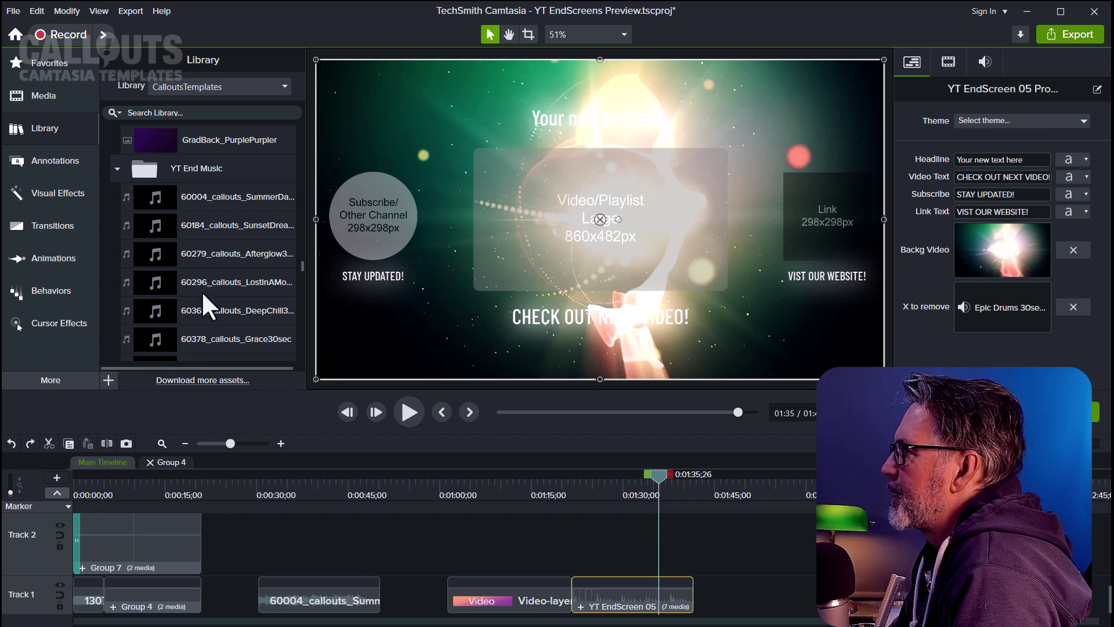
scroll(219, 304, down, 1)
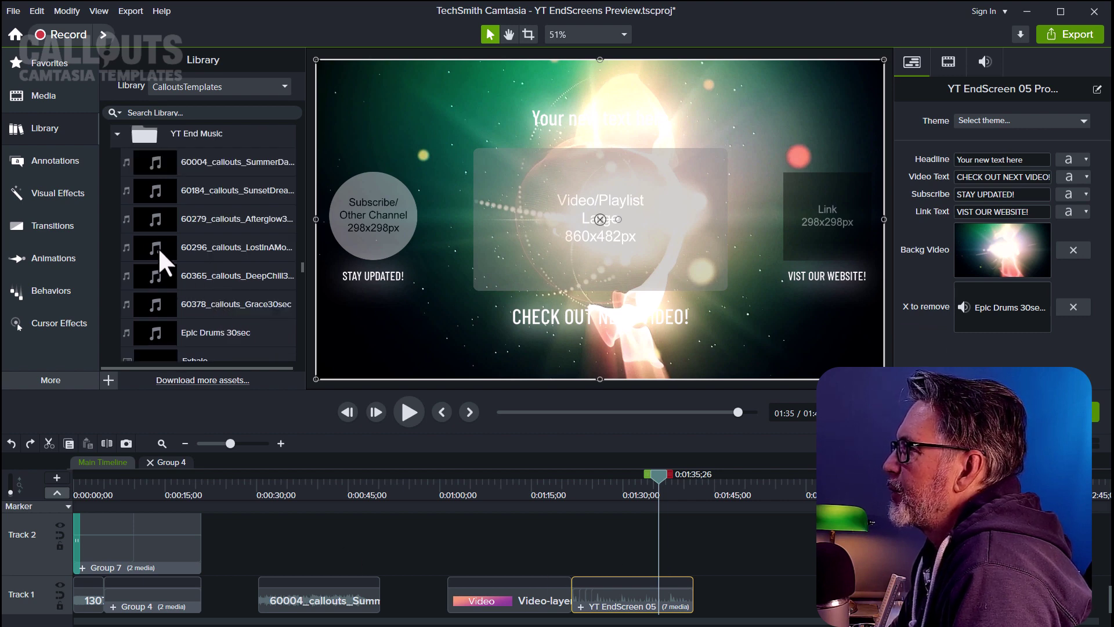
drag(158, 247, 357, 561)
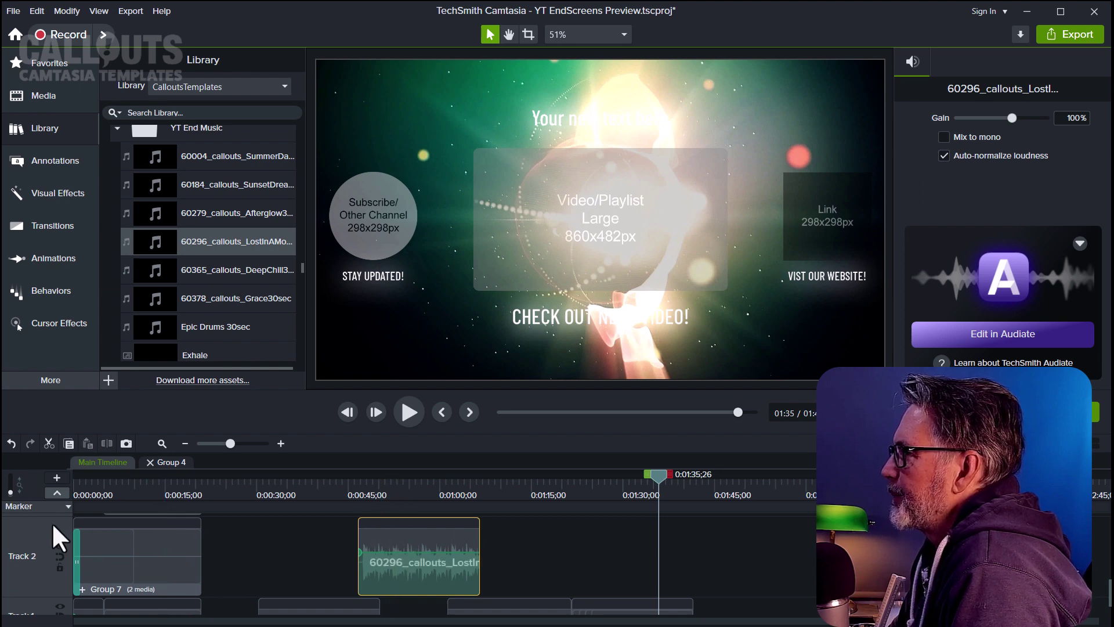
drag(48, 528, 48, 499)
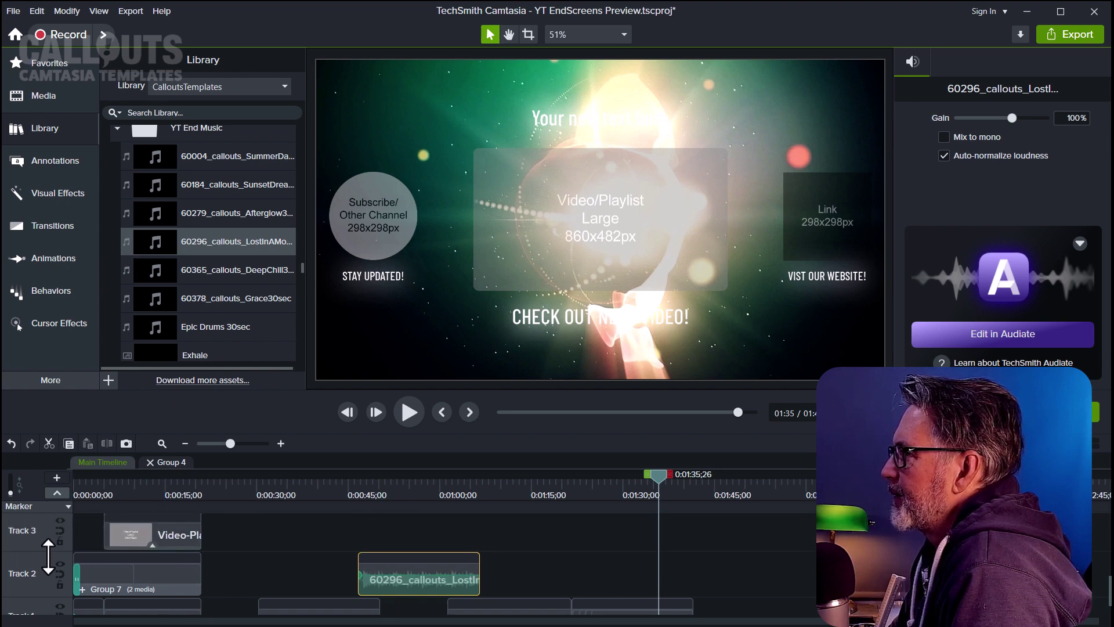
right_click(395, 559)
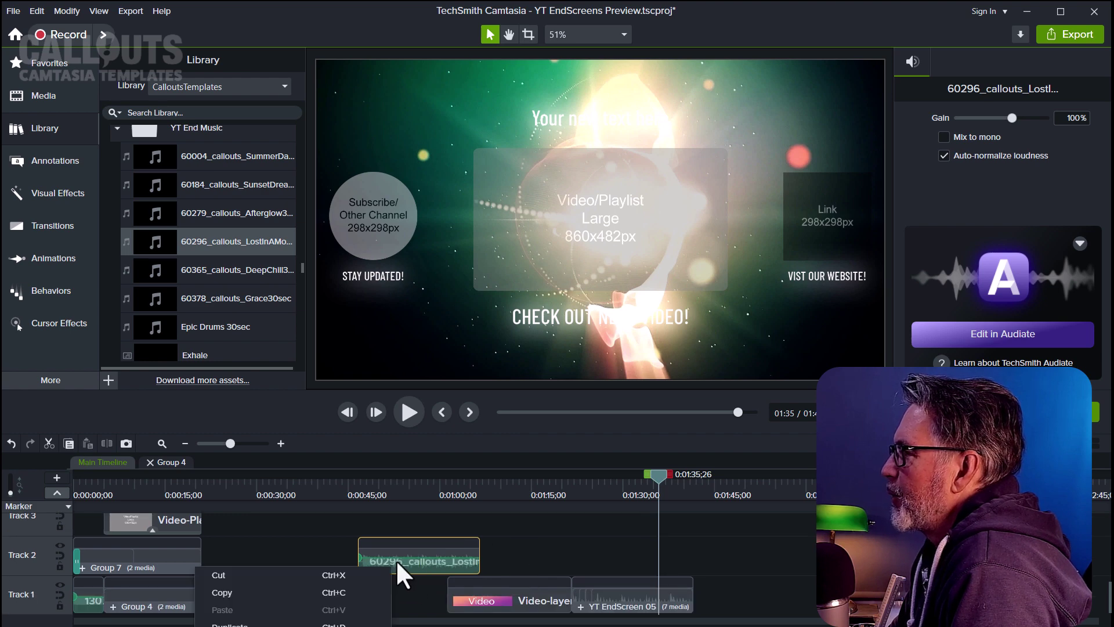
click(234, 577)
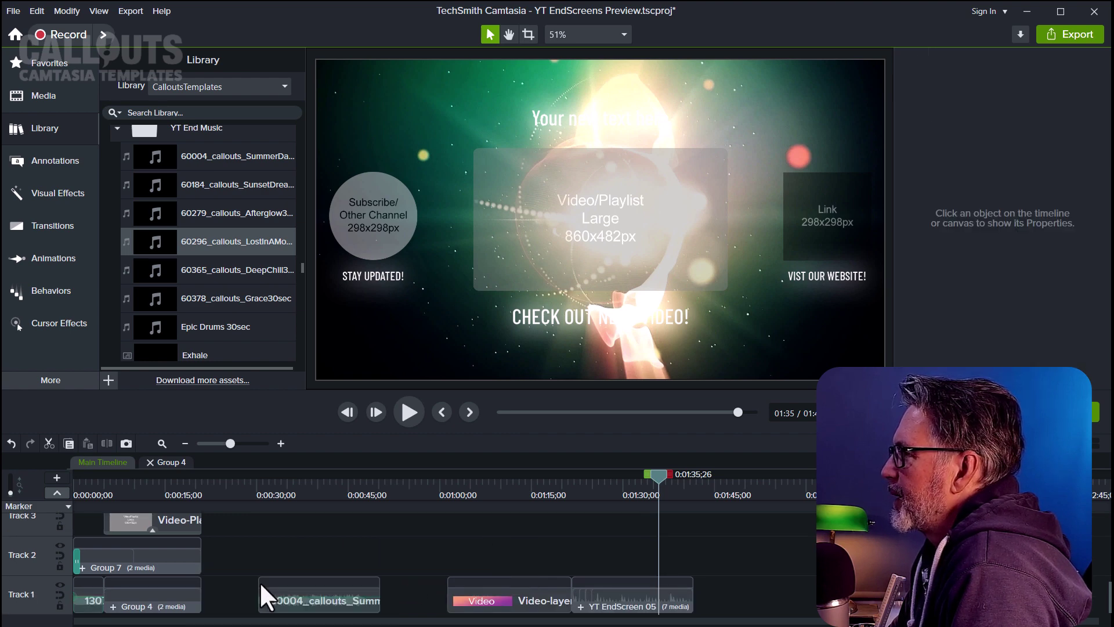
Replace the Epic Drums music inside the YT EndScreen 05 group with the cut 60296_callouts_LostInAMo… clip on Track 1.
click(581, 606)
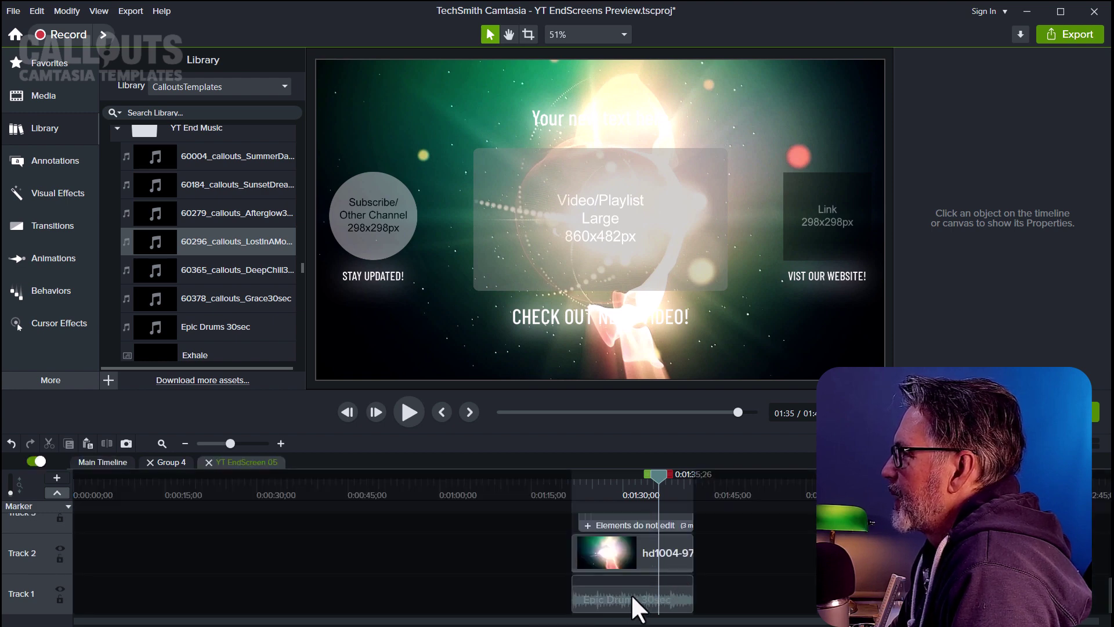
right_click(337, 523)
key(Escape)
right_click(336, 552)
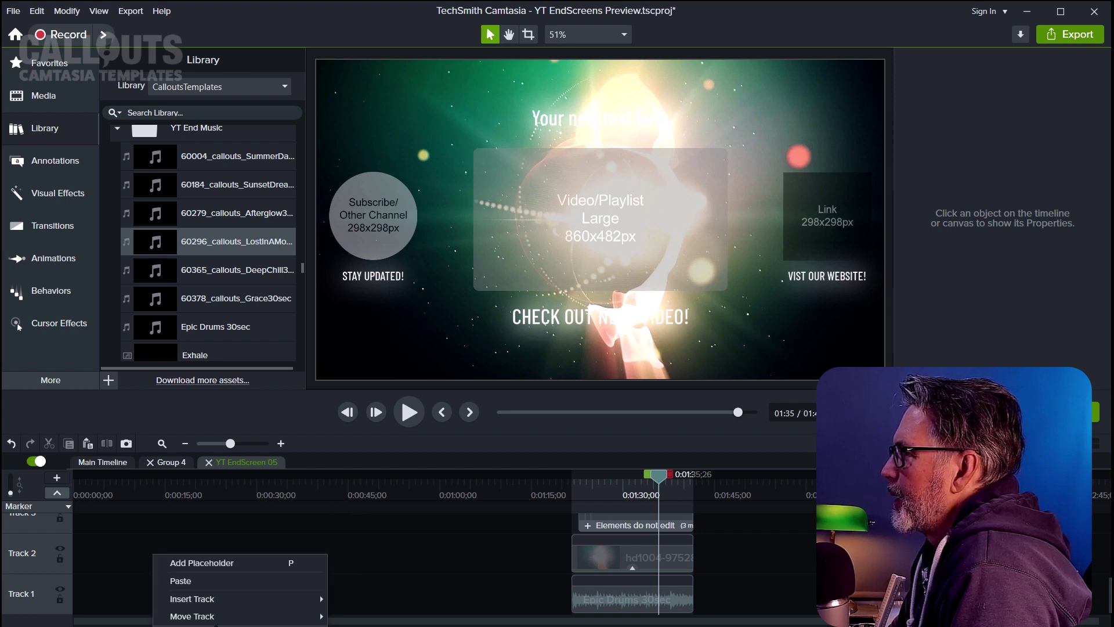
click(211, 582)
drag(382, 545, 617, 569)
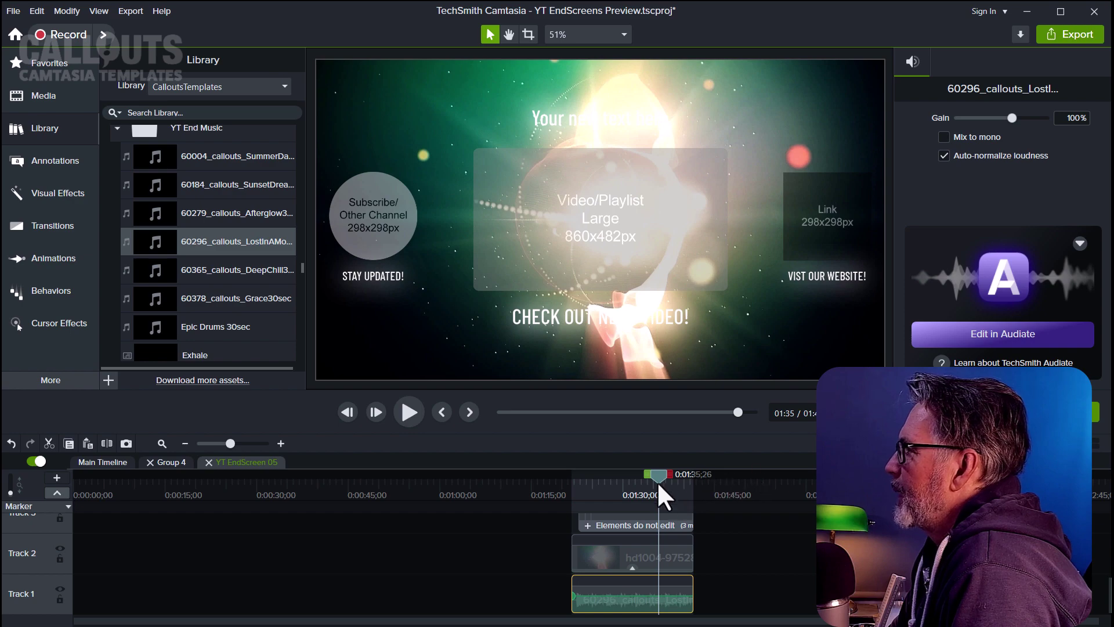
Return to the Main Timeline and check the YT EndScreen 05 group's properties and preview at about 0:01:31.
drag(642, 484, 665, 512)
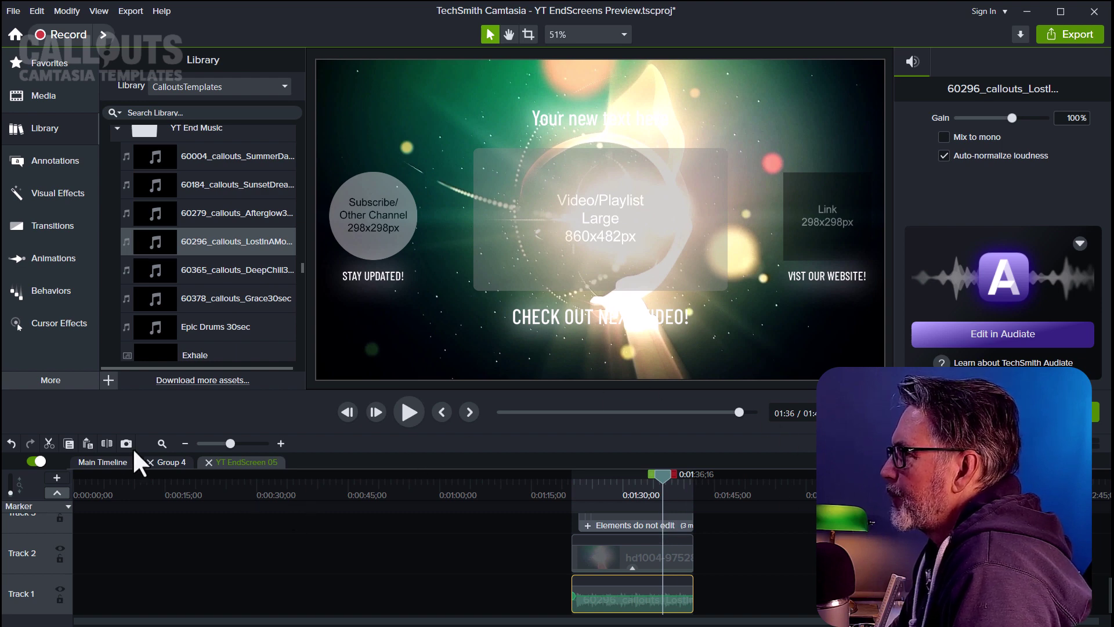
click(100, 461)
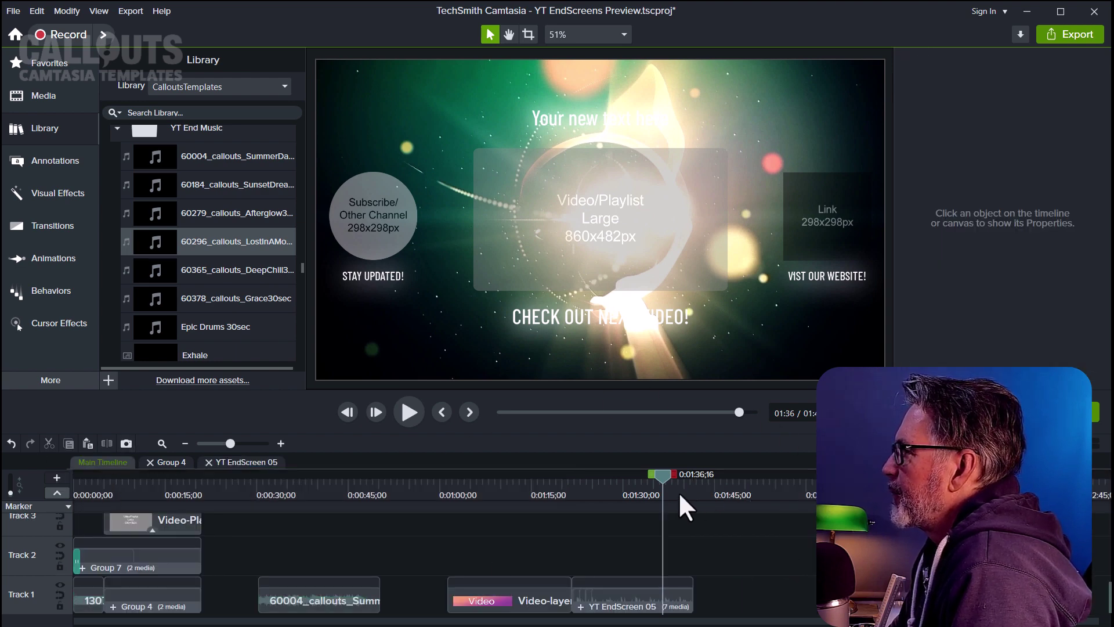
drag(665, 475, 639, 508)
click(665, 604)
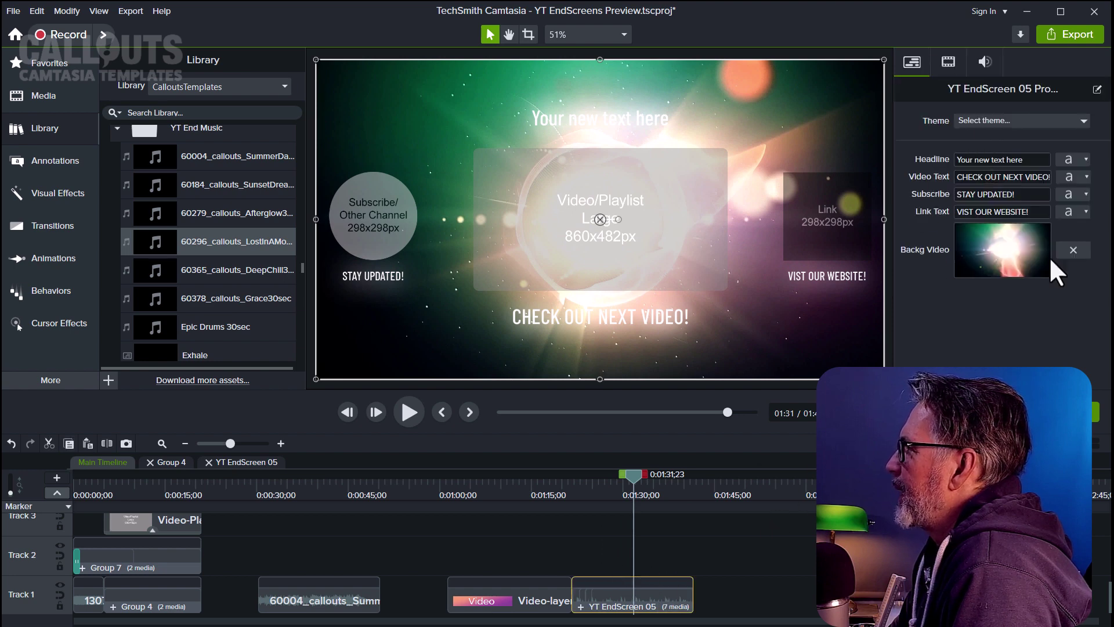
Select the timeline range from 0:01:01;09 to the end of YT EndScreen 05 and open the export settings for that selection.
drag(637, 487, 434, 502)
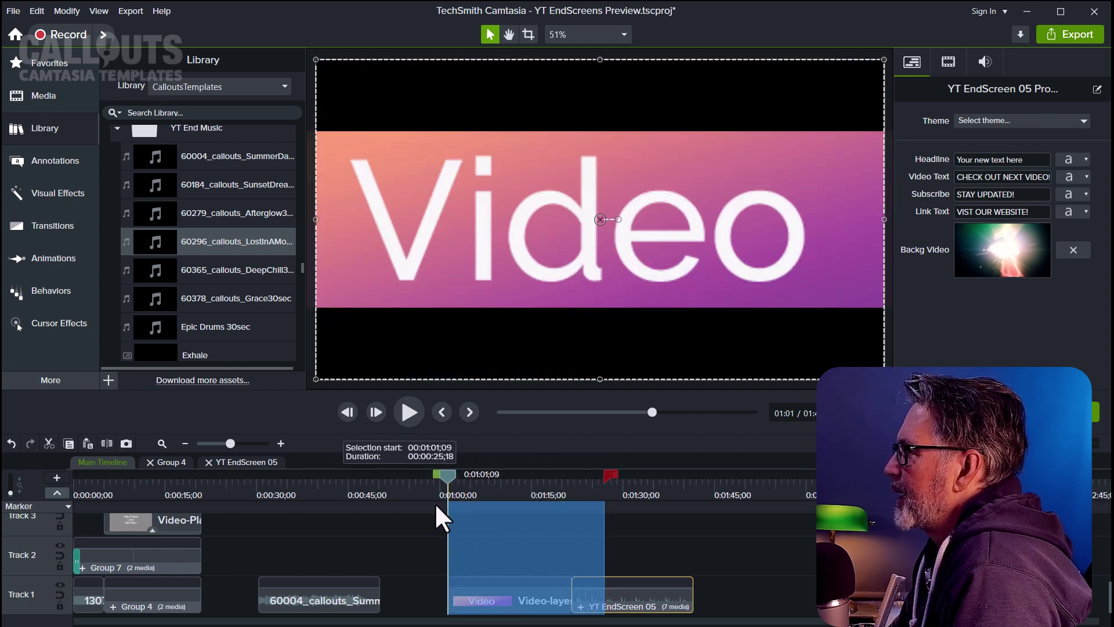
drag(611, 472, 698, 488)
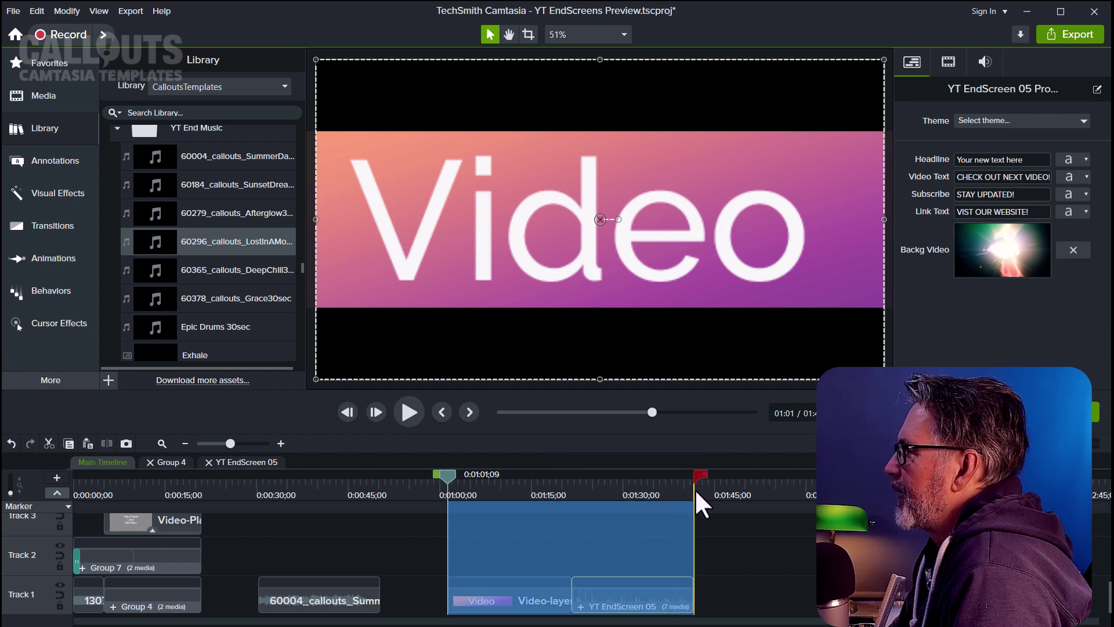
right_click(587, 531)
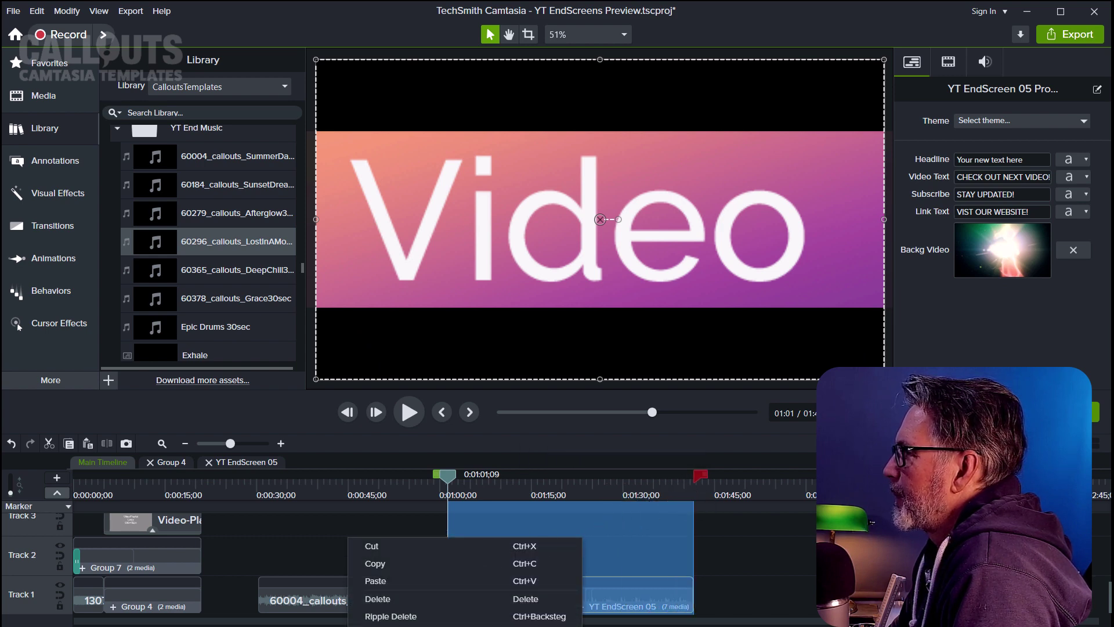
click(401, 623)
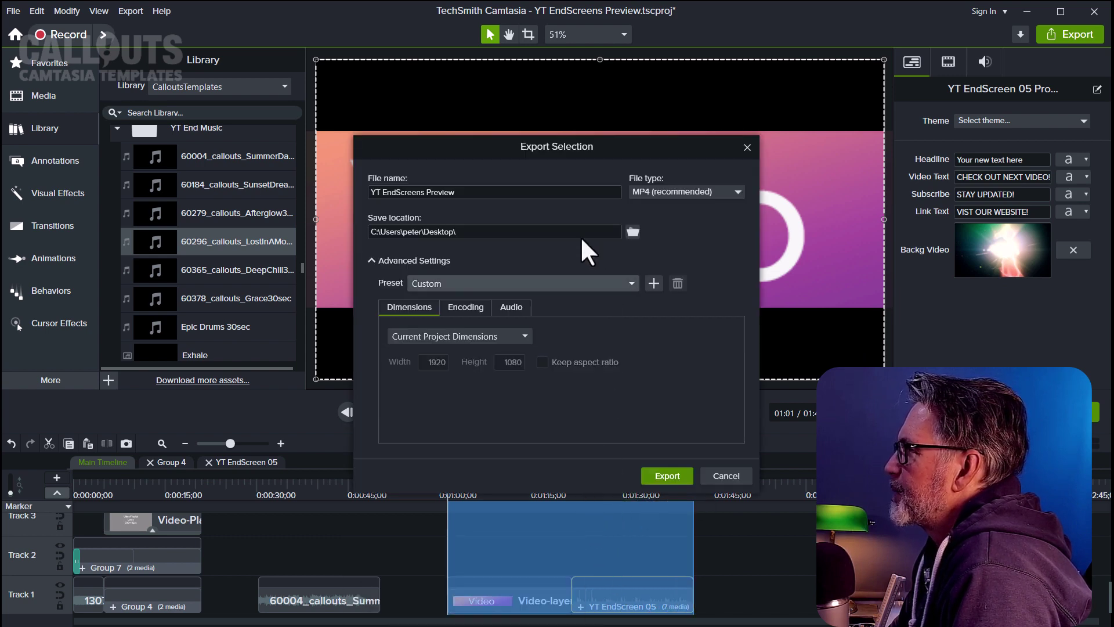
Name the MP4 file test and export it to the Desktop after reviewing the encoding and audio settings.
drag(610, 144, 579, 142)
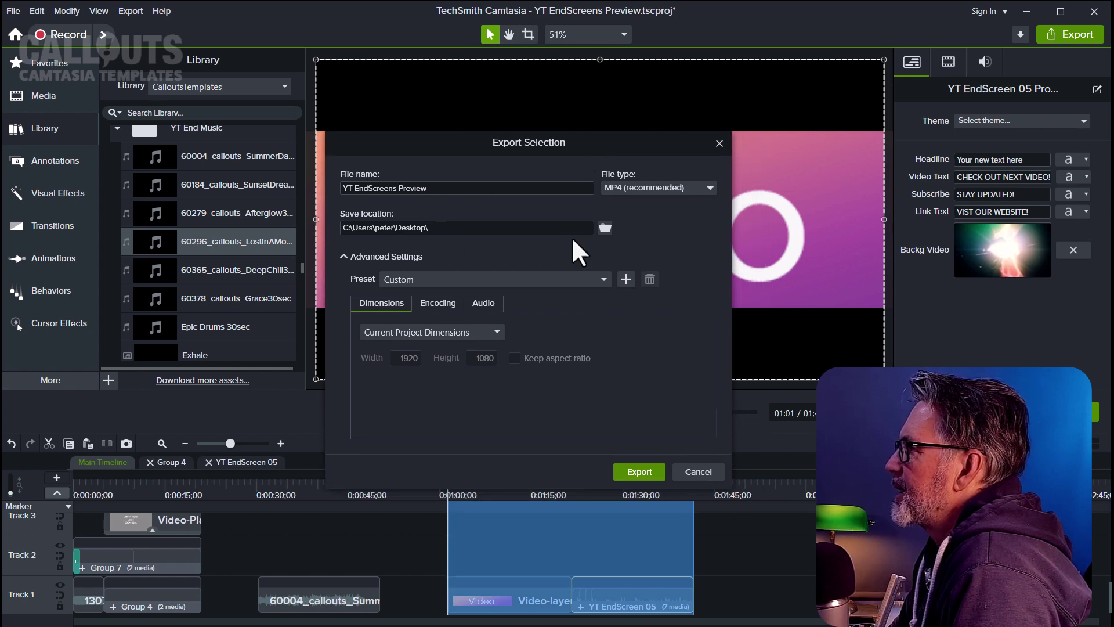
click(473, 192)
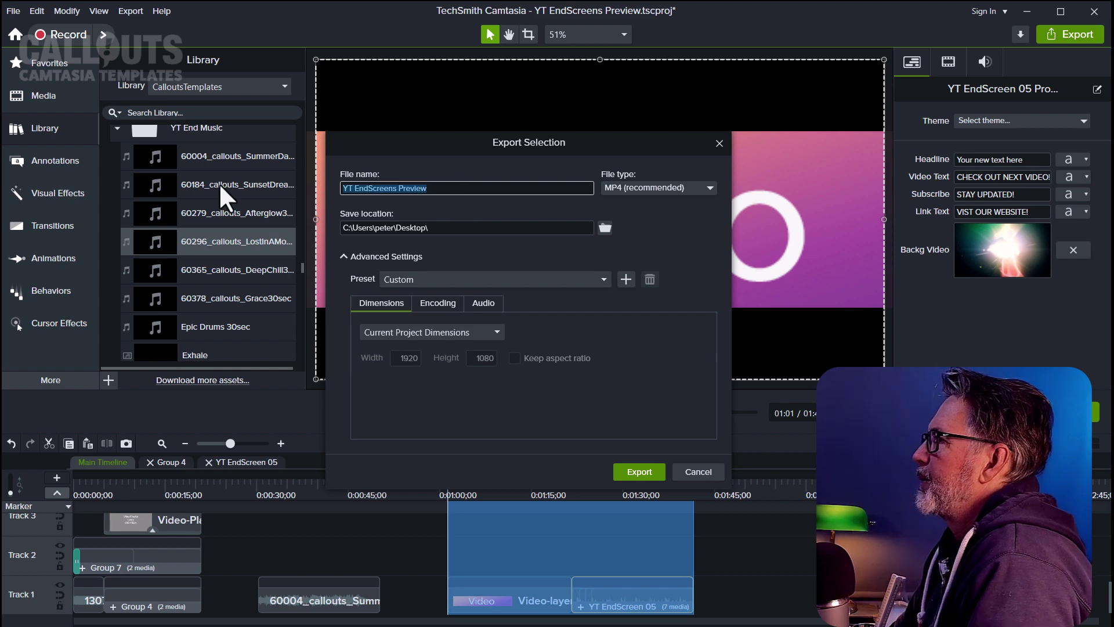
text(test)
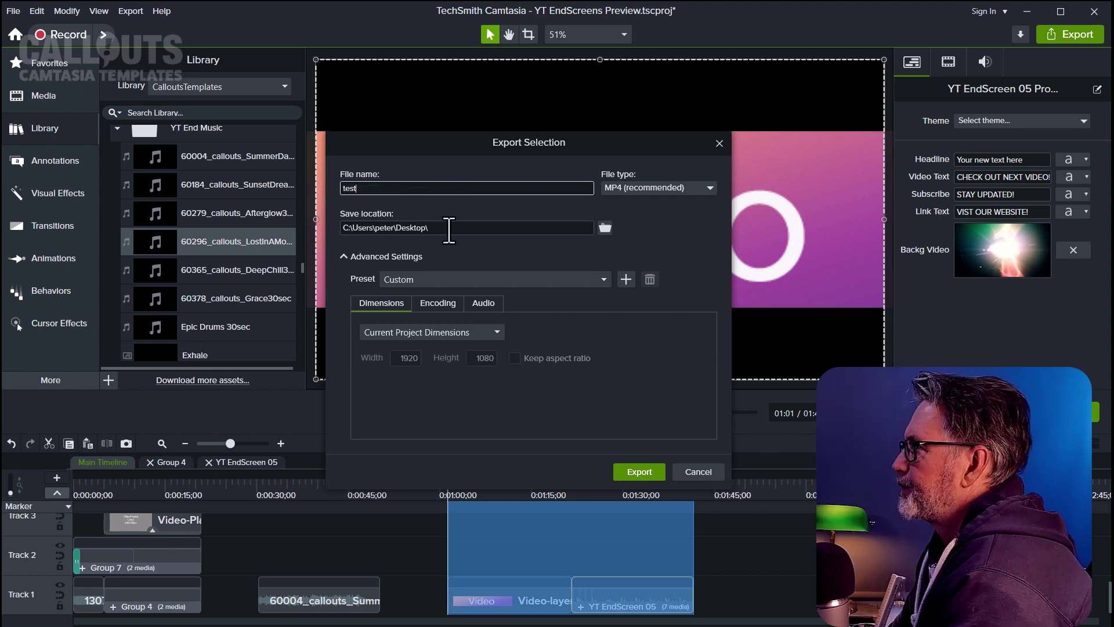
click(457, 228)
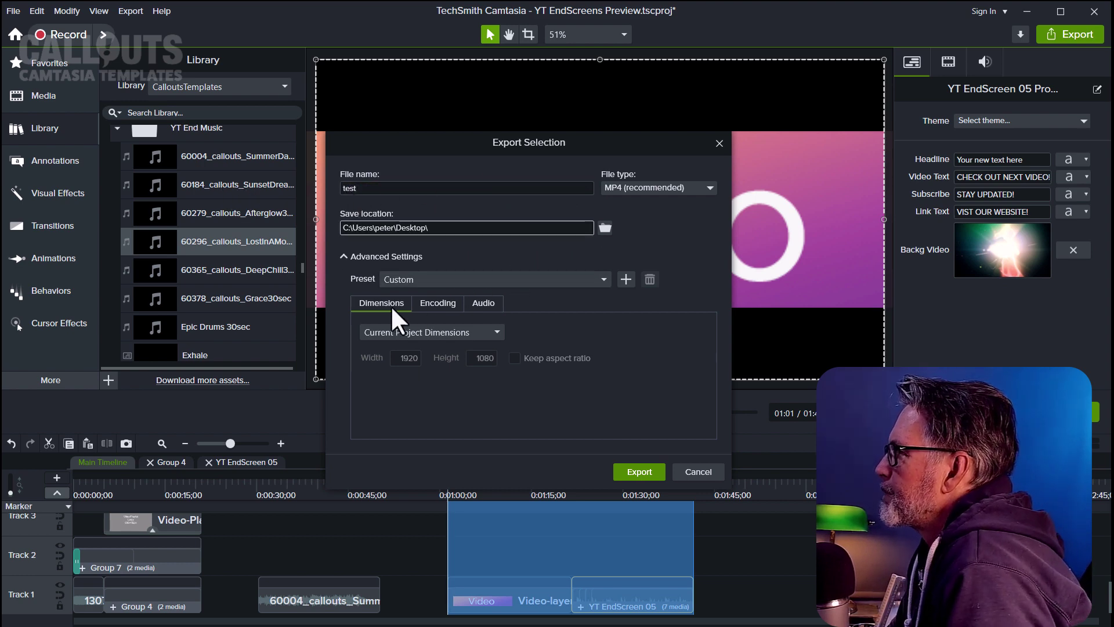
click(434, 305)
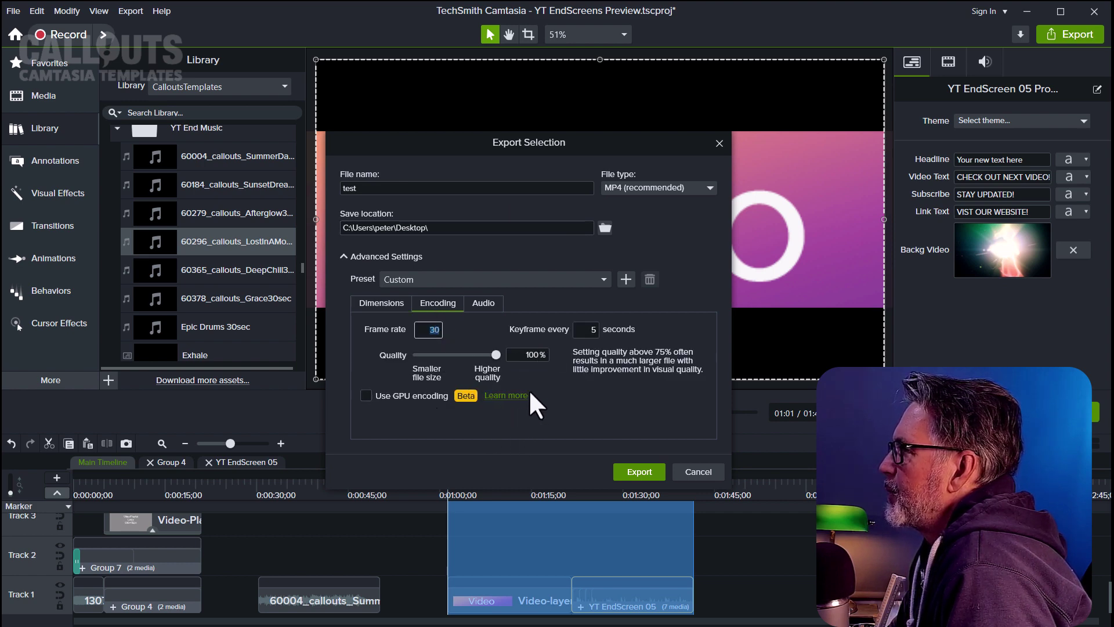
click(488, 304)
click(443, 329)
click(443, 330)
click(641, 470)
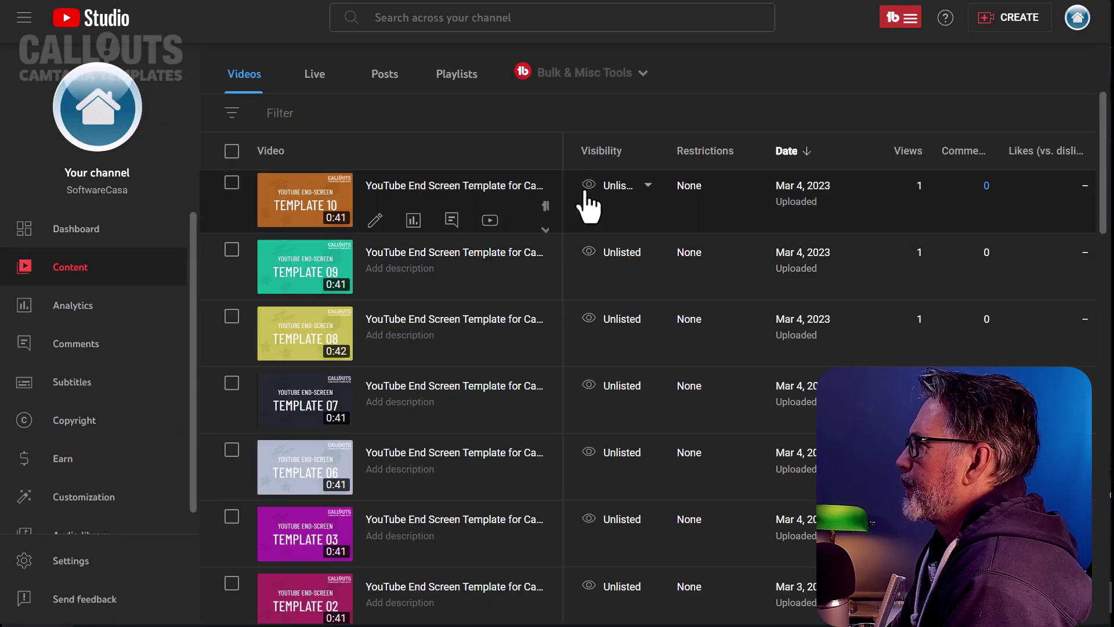
Switch to YouTube Studio and upload test.mp4 as a new video.
scroll(539, 191, up, 3)
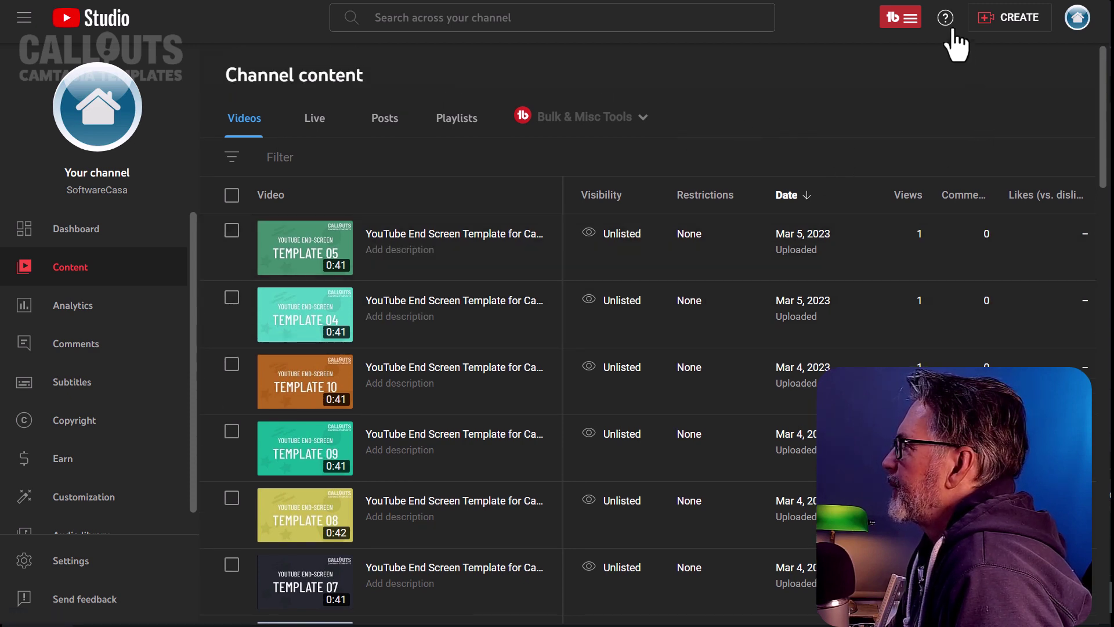
click(1009, 23)
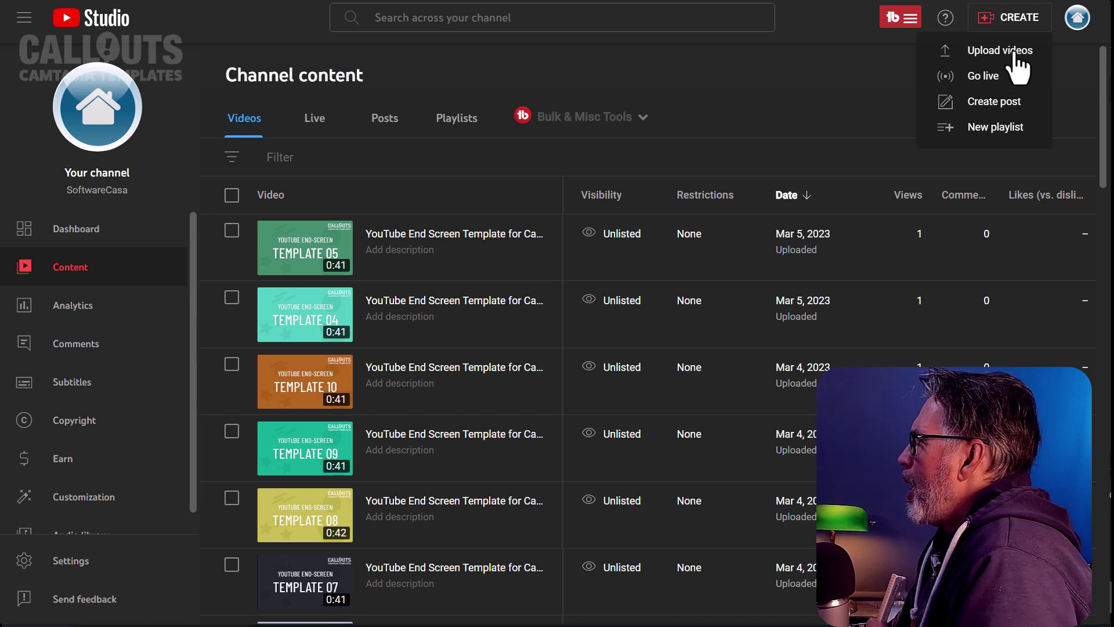
click(1007, 51)
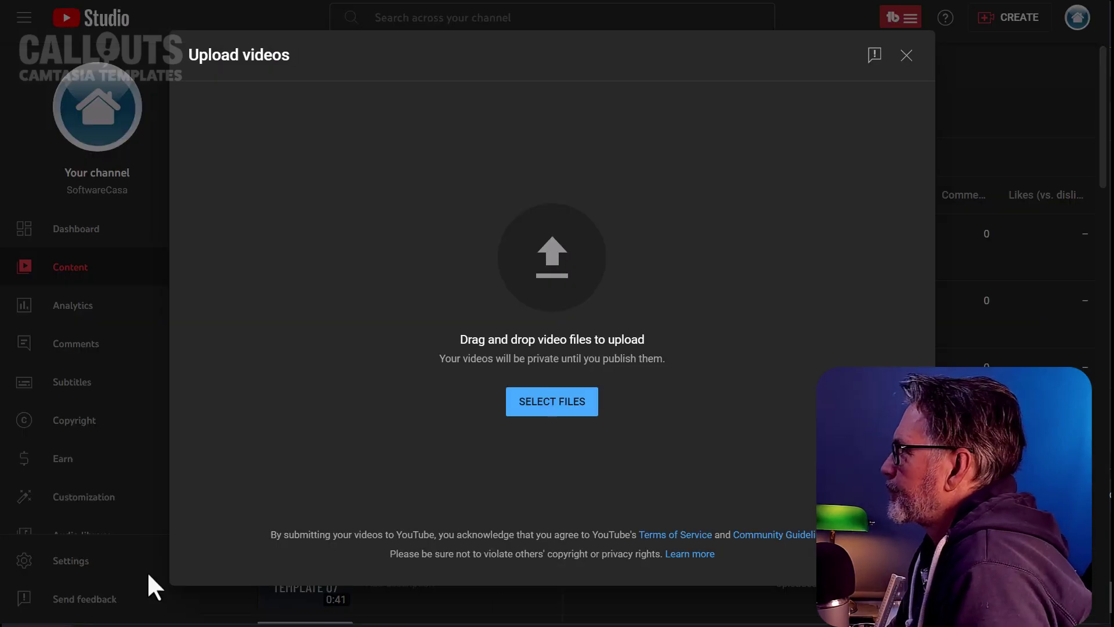
click(522, 400)
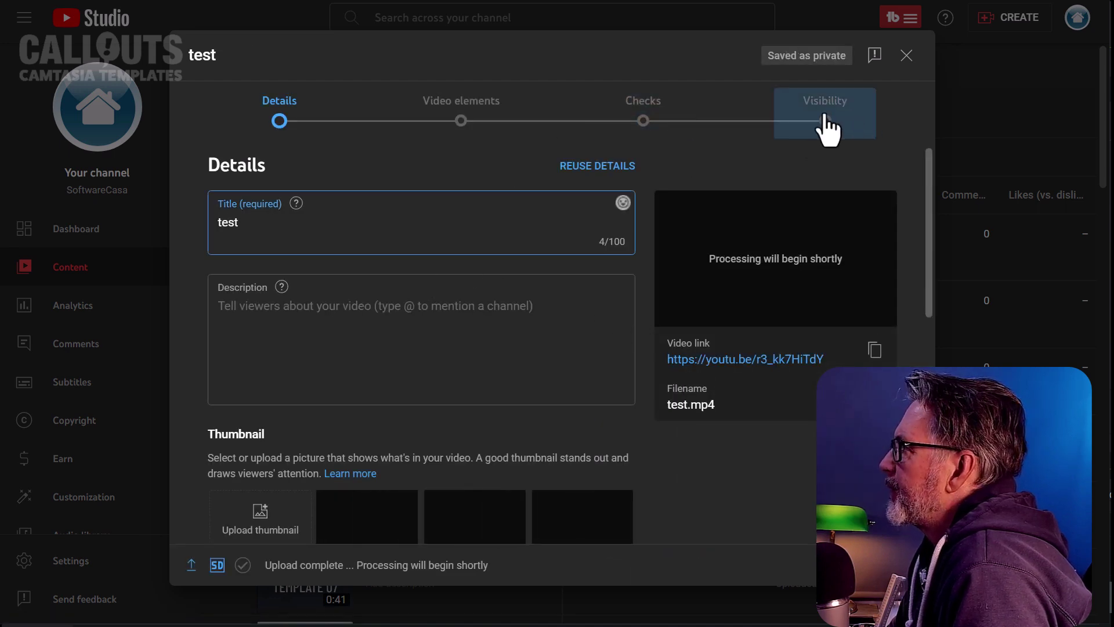
Set the video's visibility to Unlisted and start adding an end screen from its video elements.
click(815, 142)
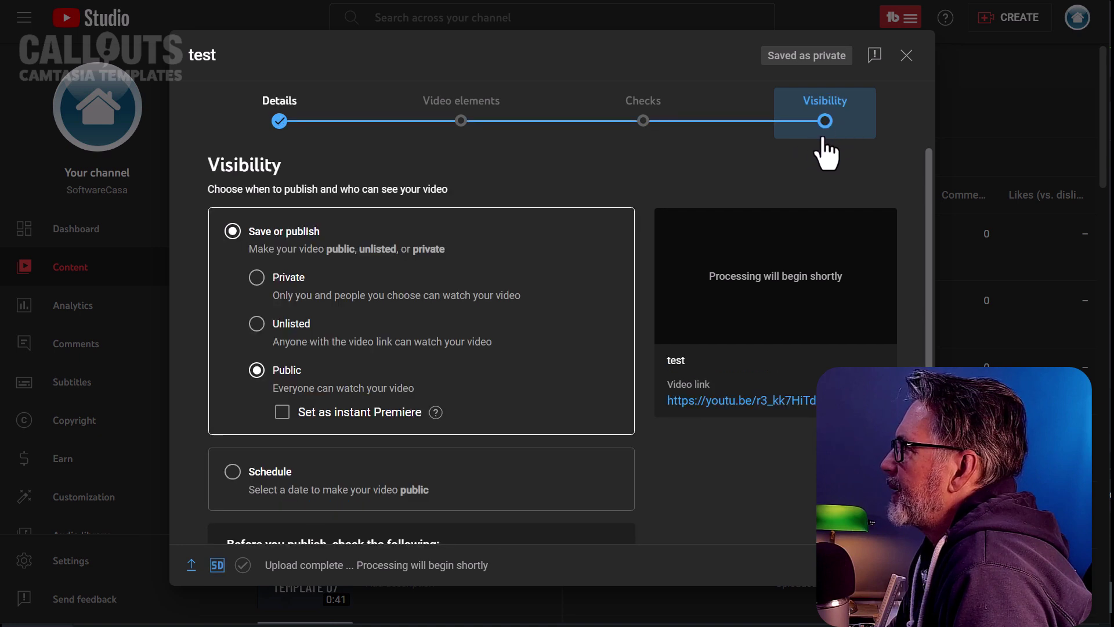
click(322, 319)
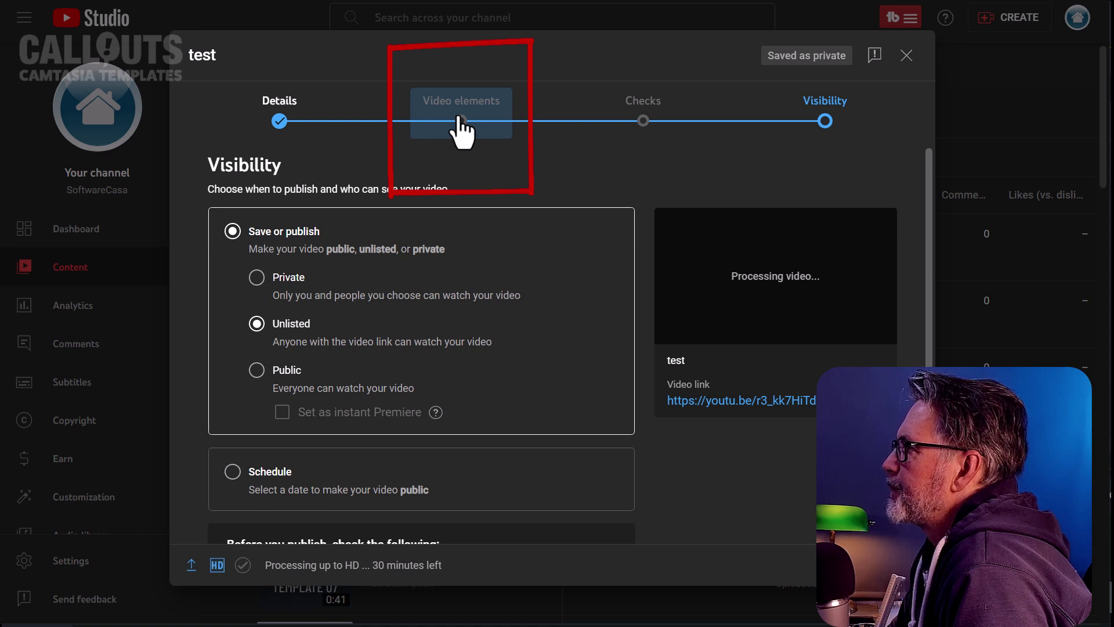
click(461, 121)
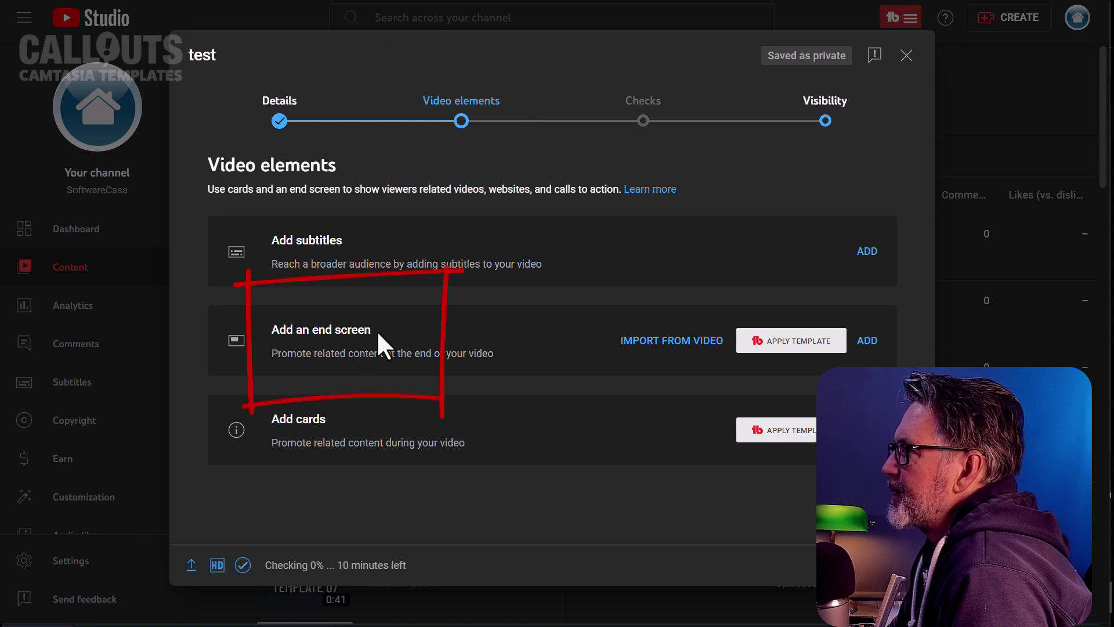
click(867, 341)
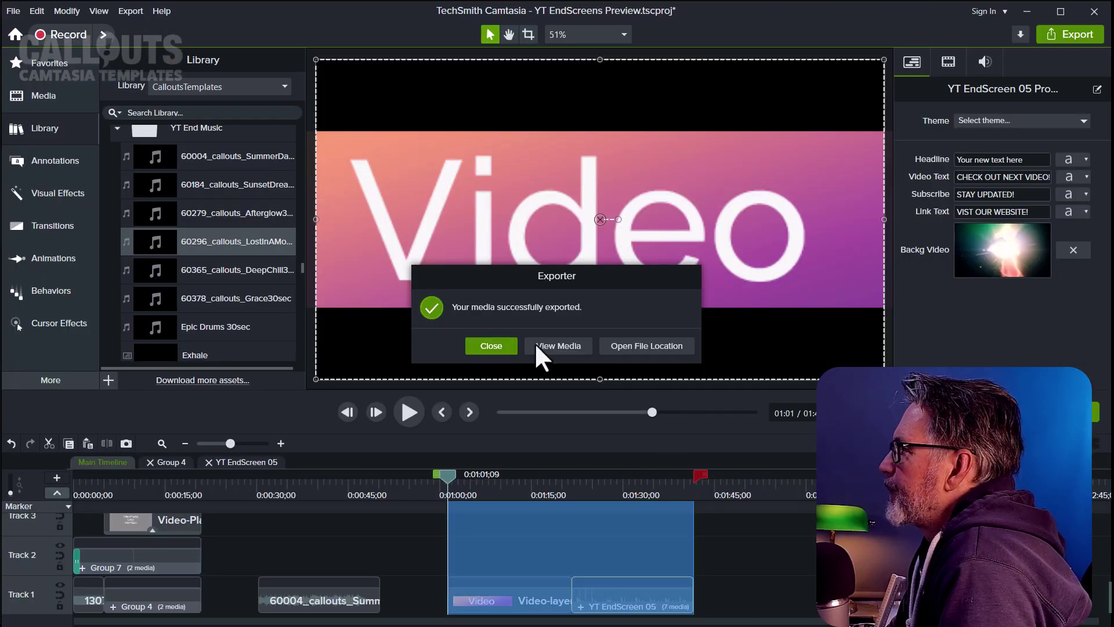
Switch back to Camtasia, dismiss the export notice and preview the end screen layout around 0:01:29.
click(489, 347)
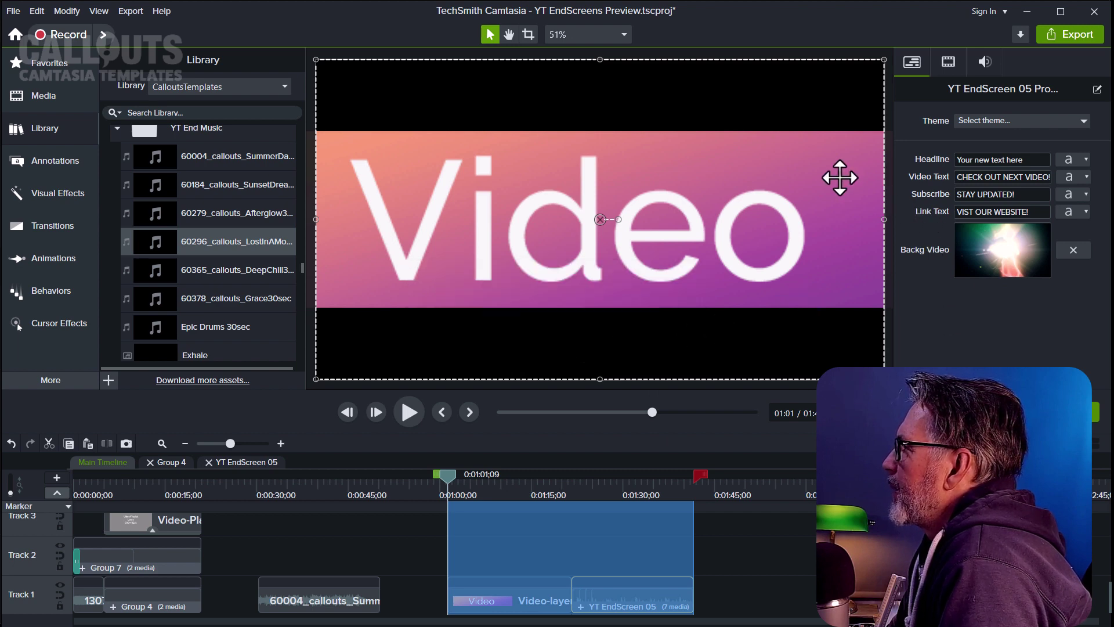
click(621, 487)
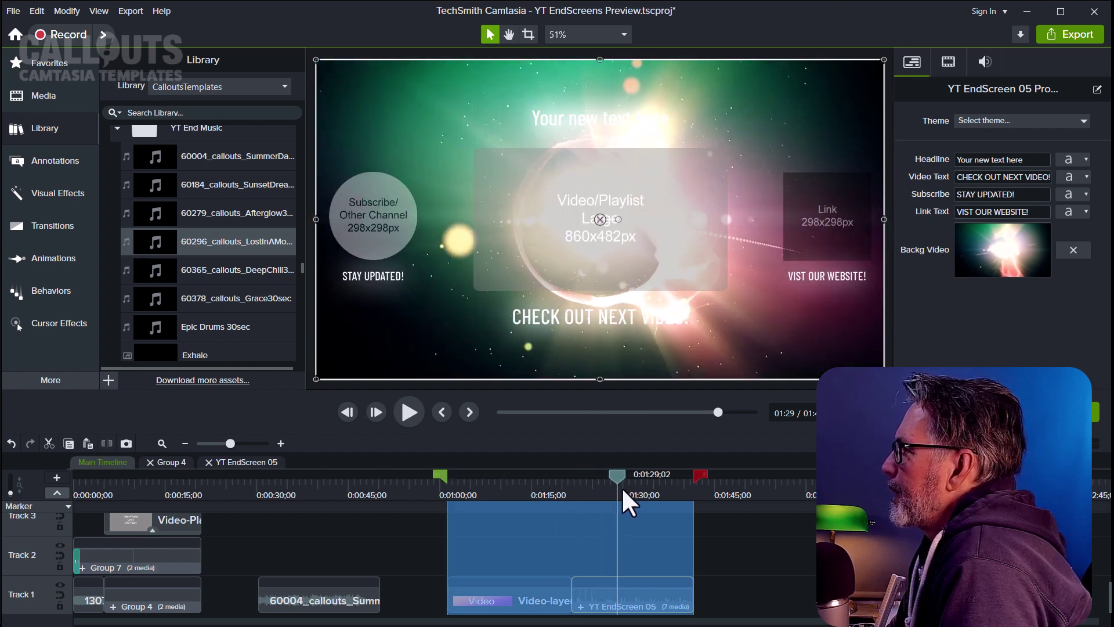
click(604, 490)
drag(597, 488, 631, 481)
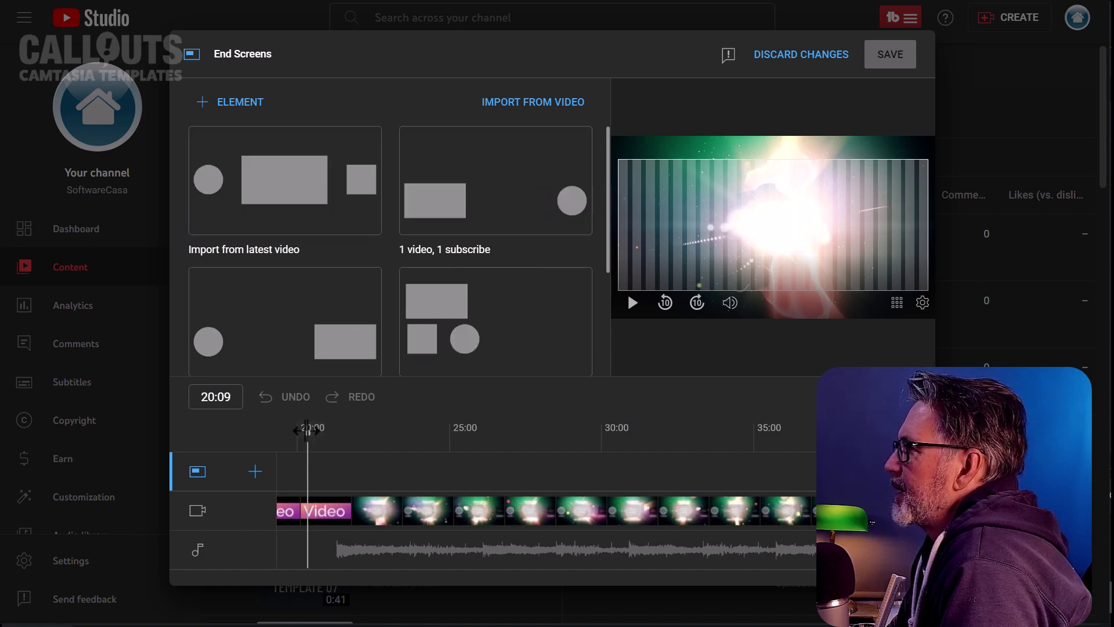
Switch to YouTube Studio, add a Video element featuring the most recent upload and place it in the centre of the end screen.
click(225, 111)
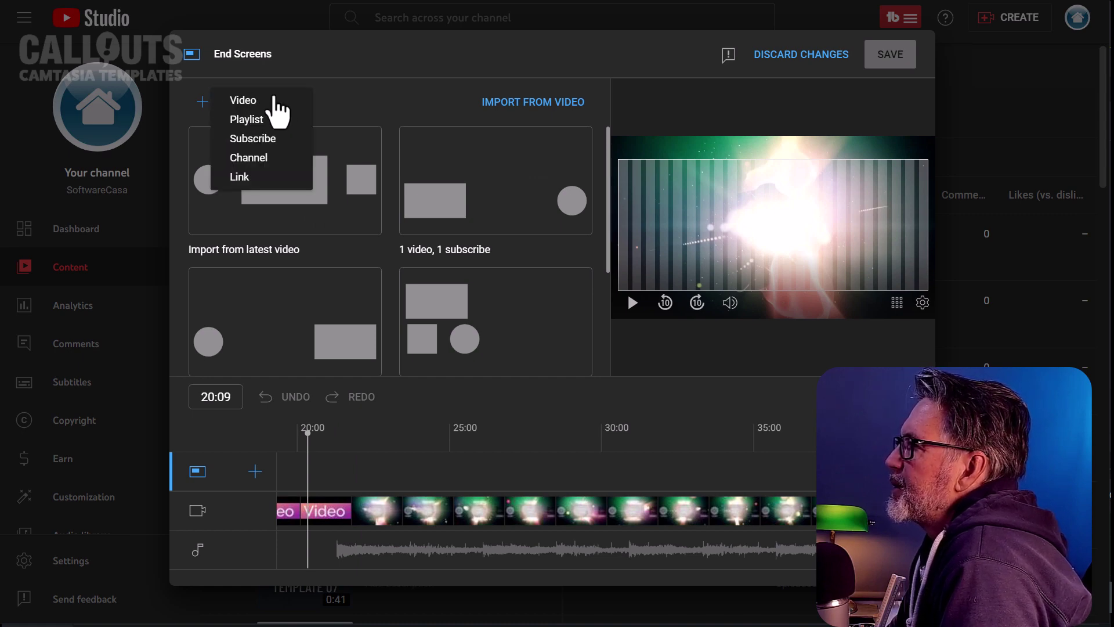
click(240, 103)
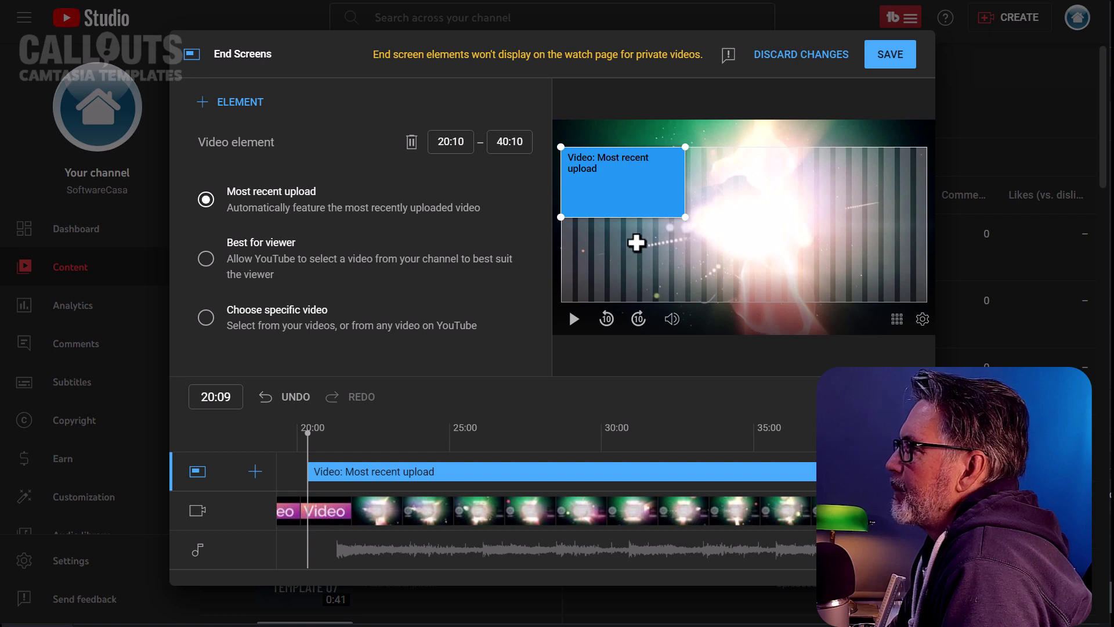
drag(624, 202, 742, 239)
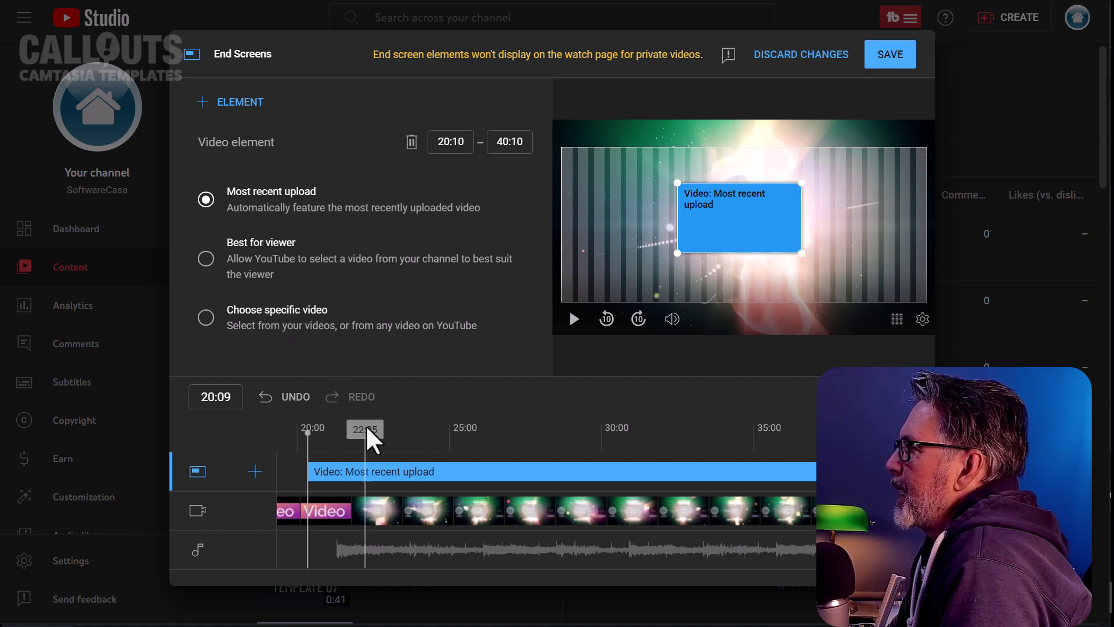
click(206, 104)
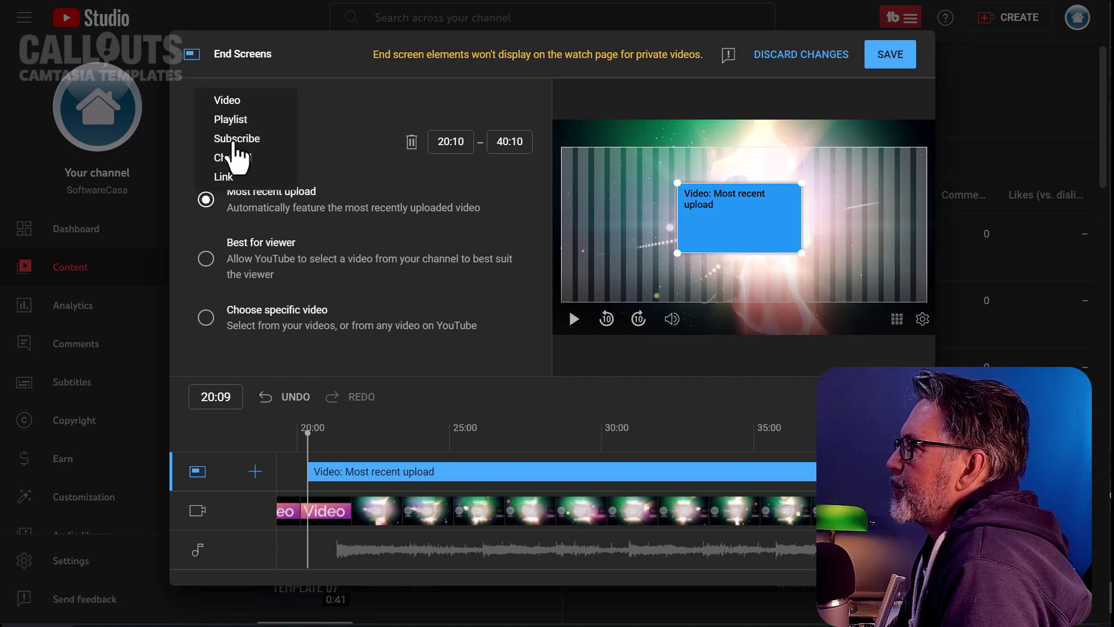
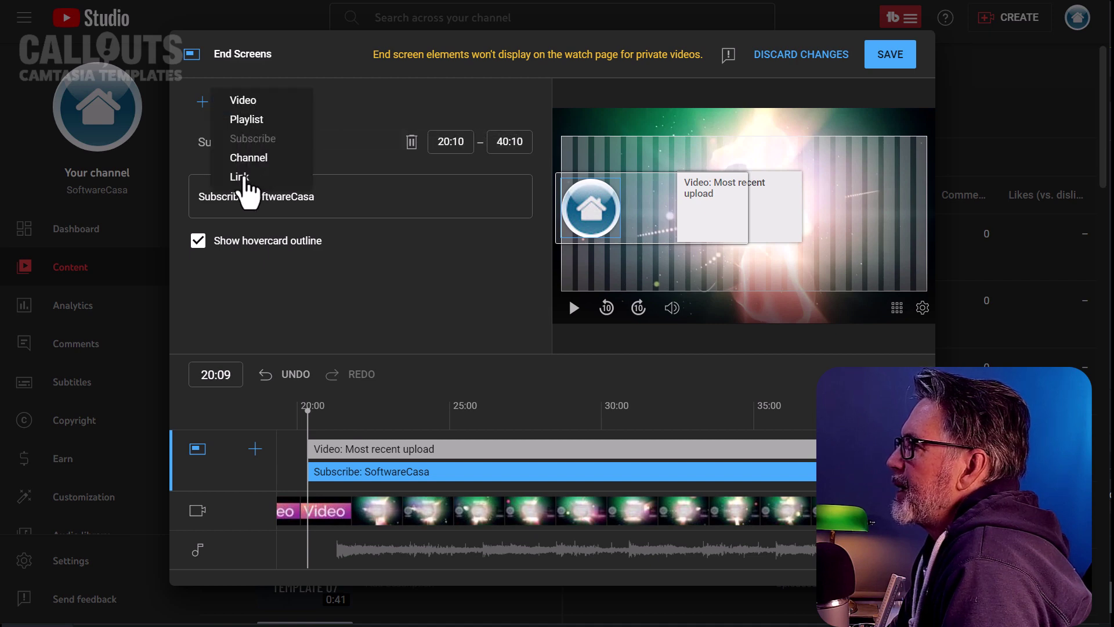
click(240, 178)
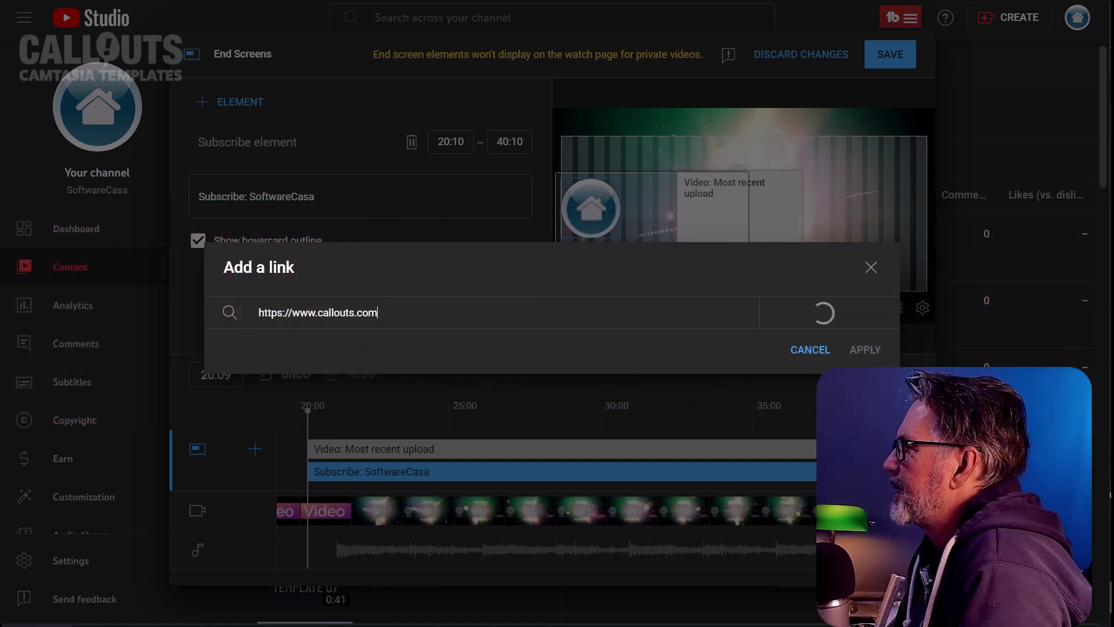
click(865, 353)
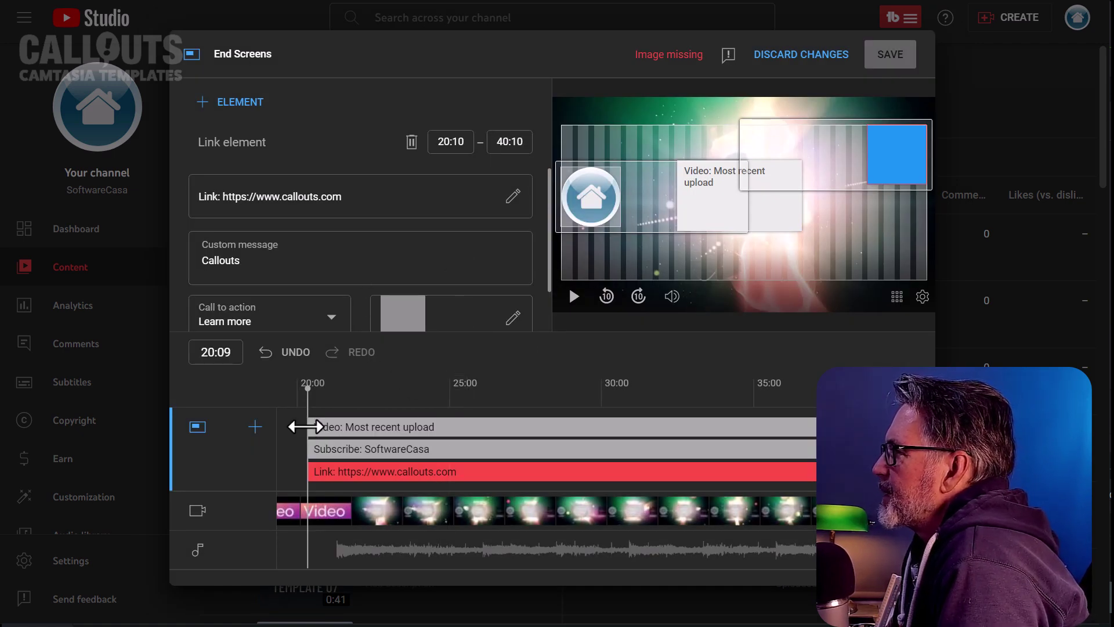
Delay the end screen elements' start times to 32:20 for Video, 32:11 for Subscribe and 32:00 for Link, and preview the video at 34:06.
drag(318, 427, 670, 427)
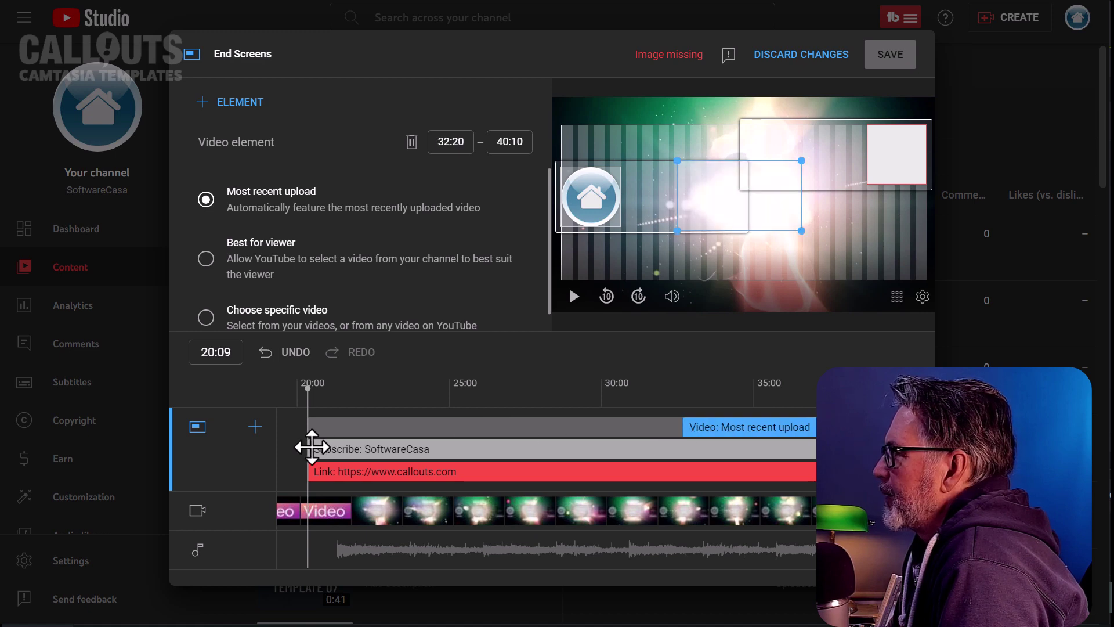
drag(307, 449, 674, 450)
drag(307, 471, 663, 472)
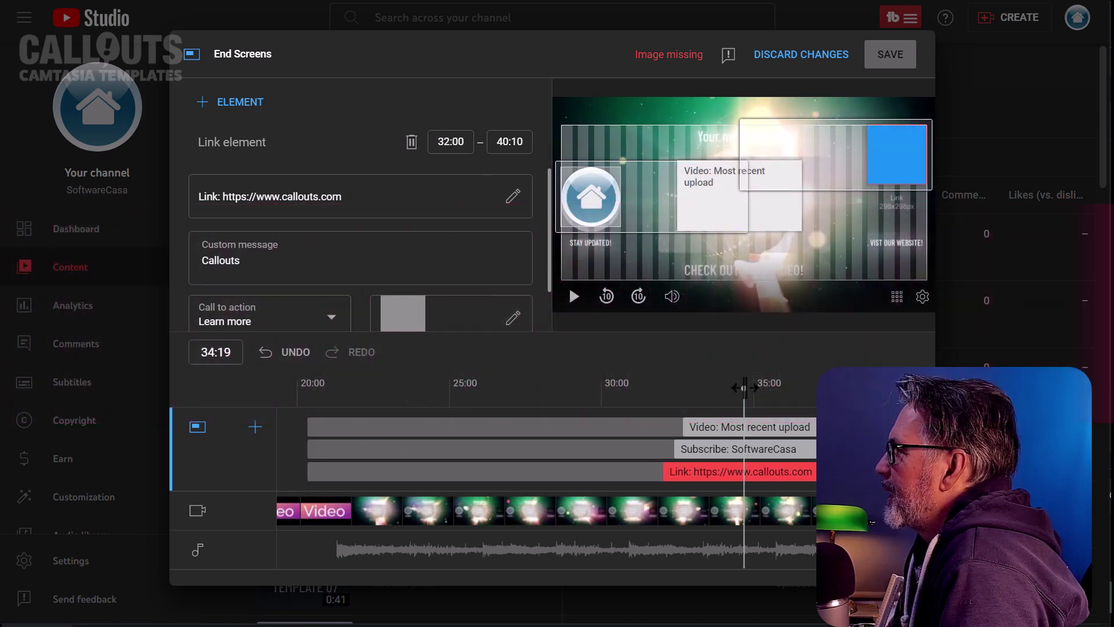
mouse_move(748, 388)
mouse_down()
mouse_move(516, 388)
mouse_move(731, 400)
mouse_up()
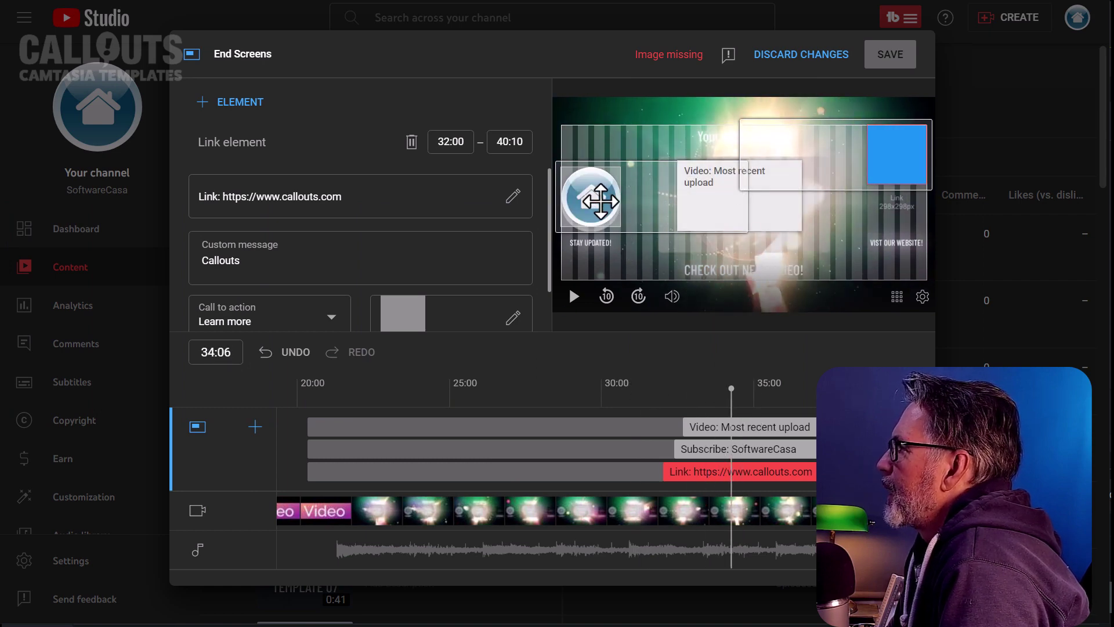
Place the Subscribe element on the circular placeholder above "STAY UPDATED!" and the Link element on the placeholder above "VIST OUR WEBSITE!".
drag(604, 206, 664, 251)
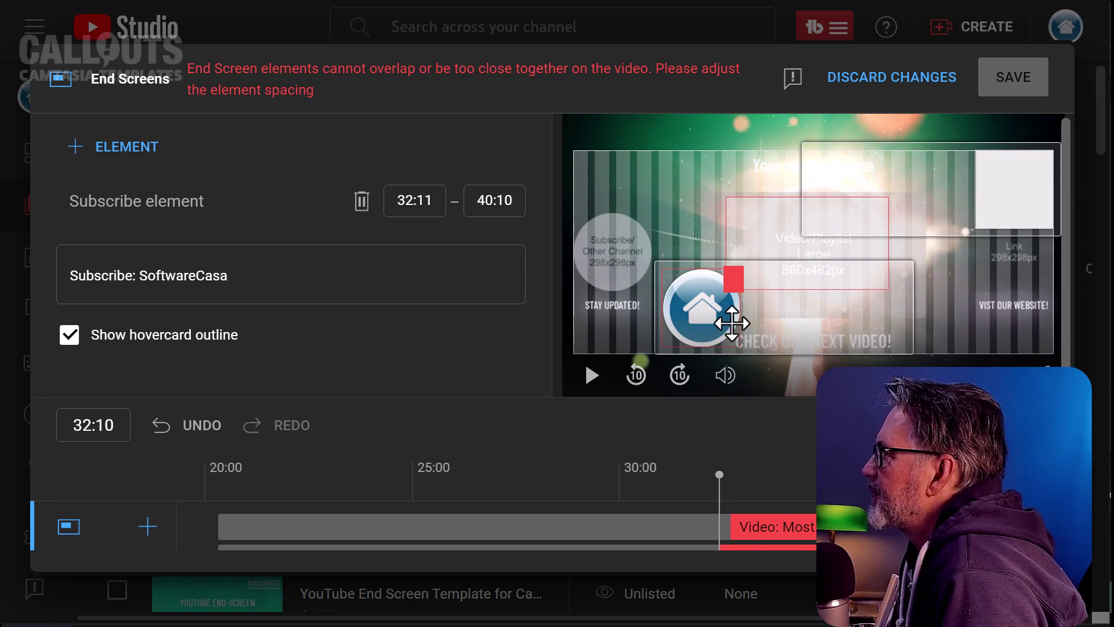
mouse_move(702, 312)
mouse_down()
mouse_move(666, 307)
mouse_move(686, 309)
mouse_up()
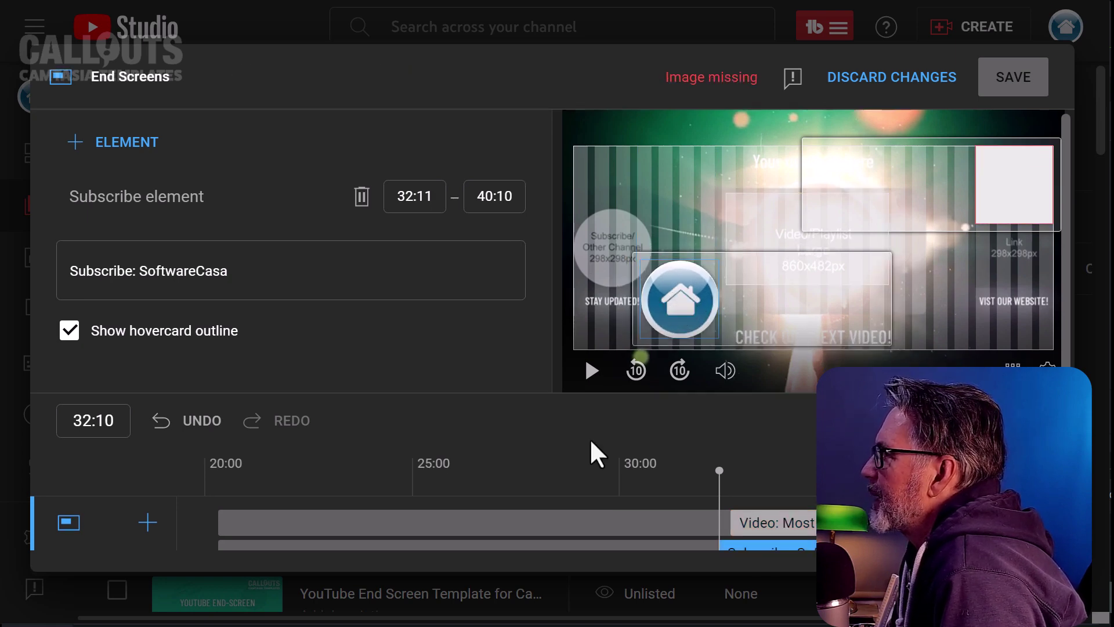
scroll(590, 441, down, 3)
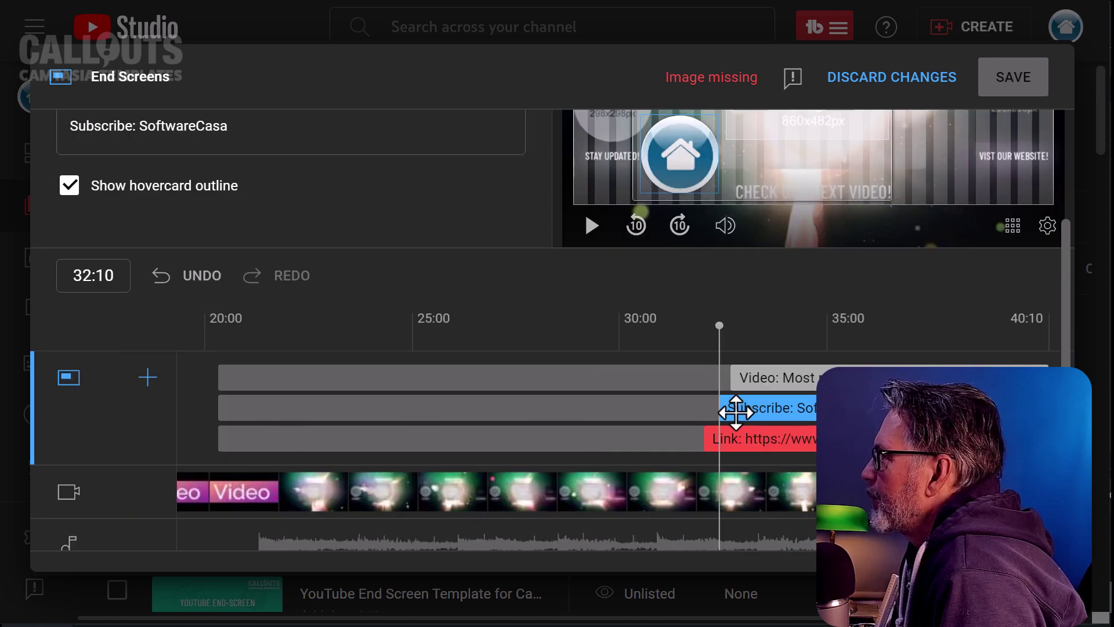
scroll(791, 239, up, 3)
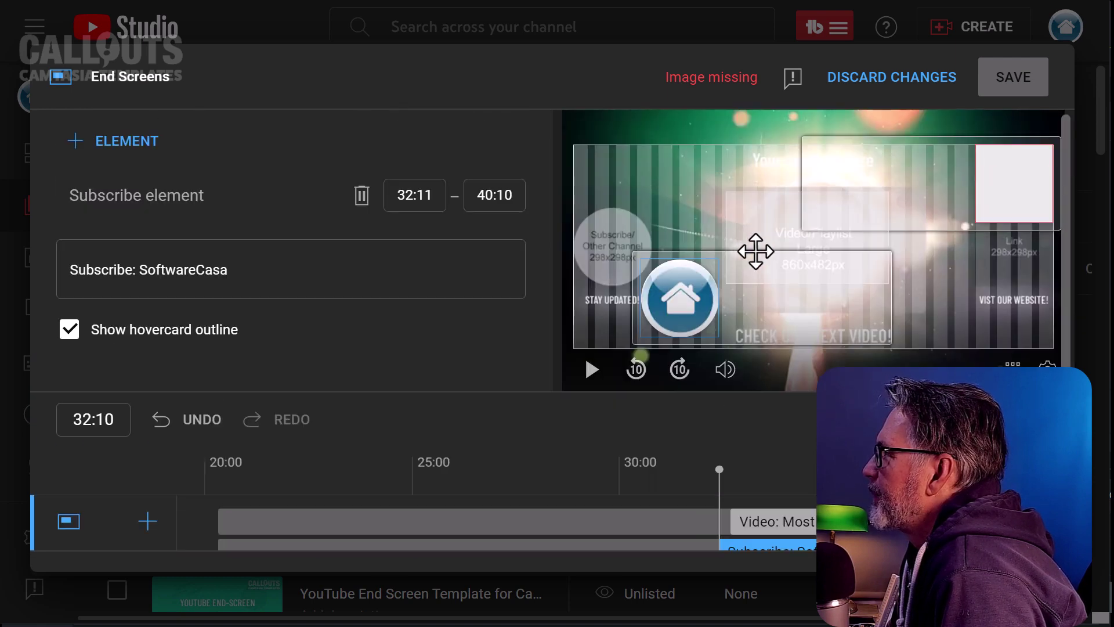
drag(676, 301, 626, 250)
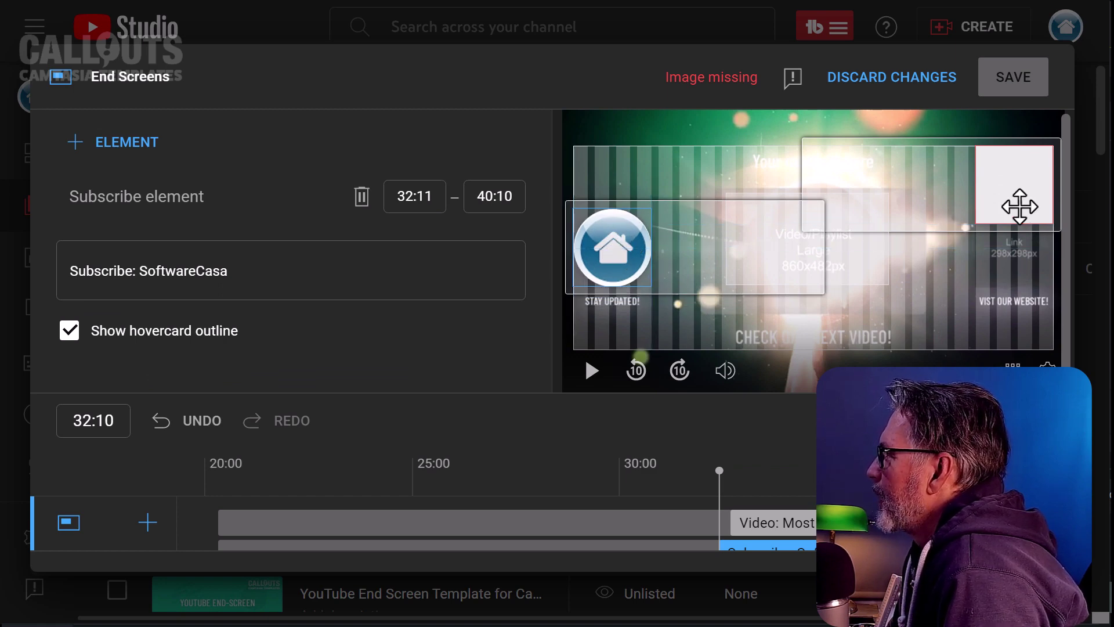
drag(1019, 206, 1019, 263)
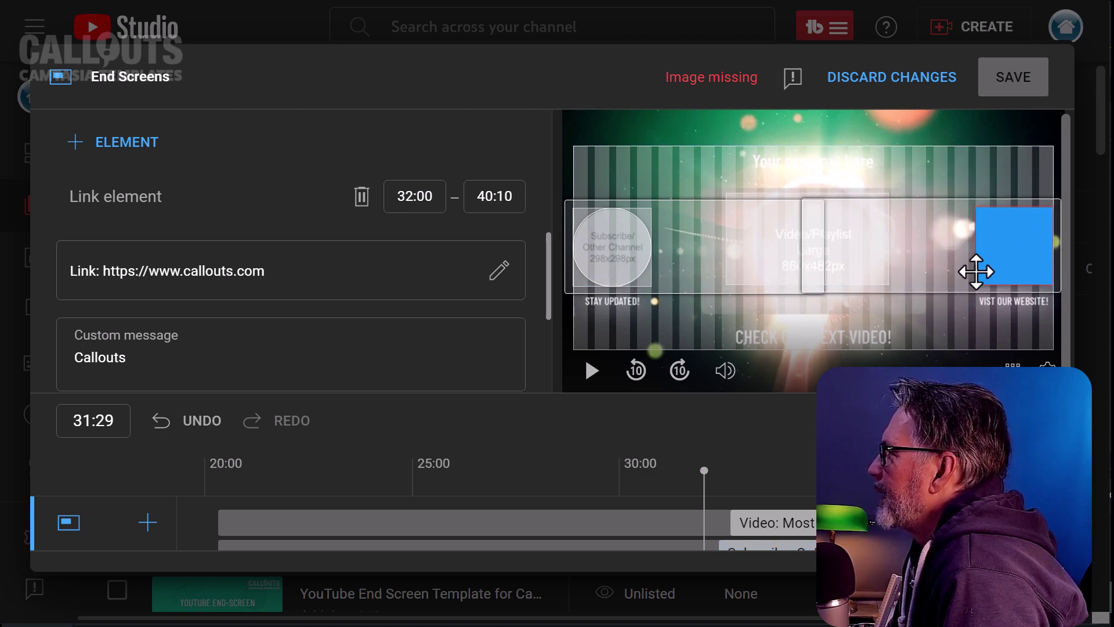
mouse_move(989, 260)
mouse_down()
mouse_move(999, 238)
mouse_move(1007, 261)
mouse_up()
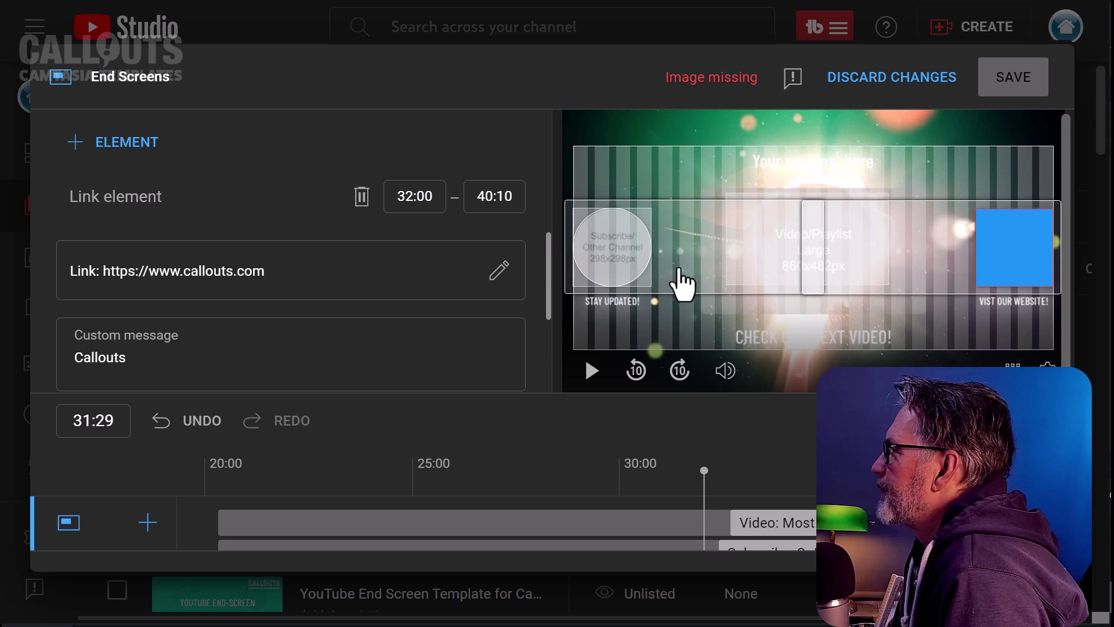
Move and enlarge the Most recent upload Video element to cover the large Video/Playlist placeholder in the centre.
scroll(802, 439, down, 3)
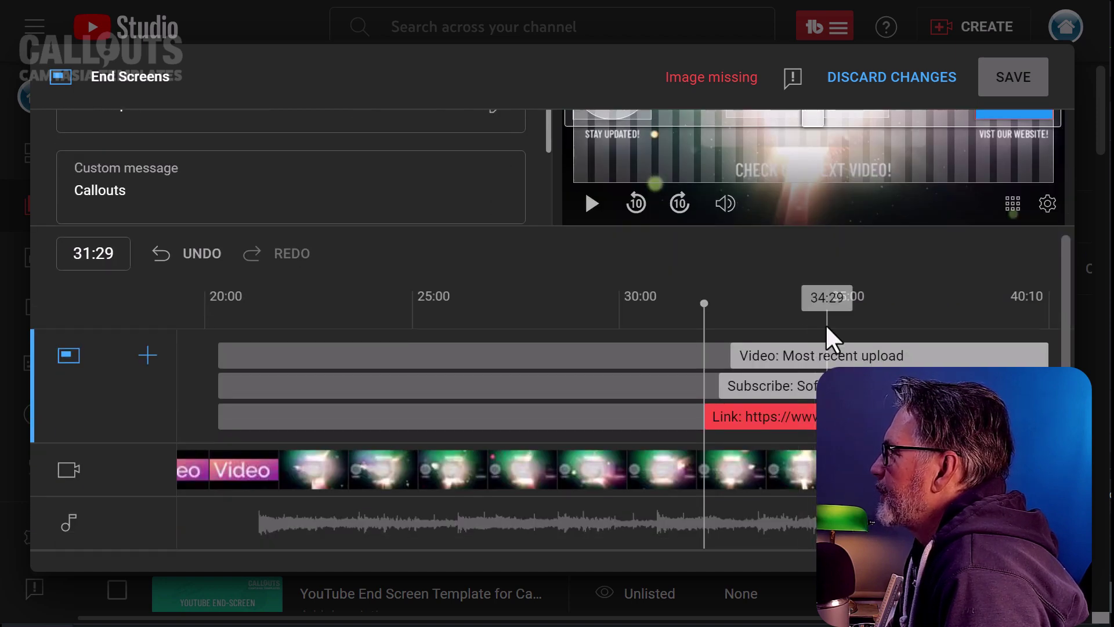
click(825, 322)
click(831, 354)
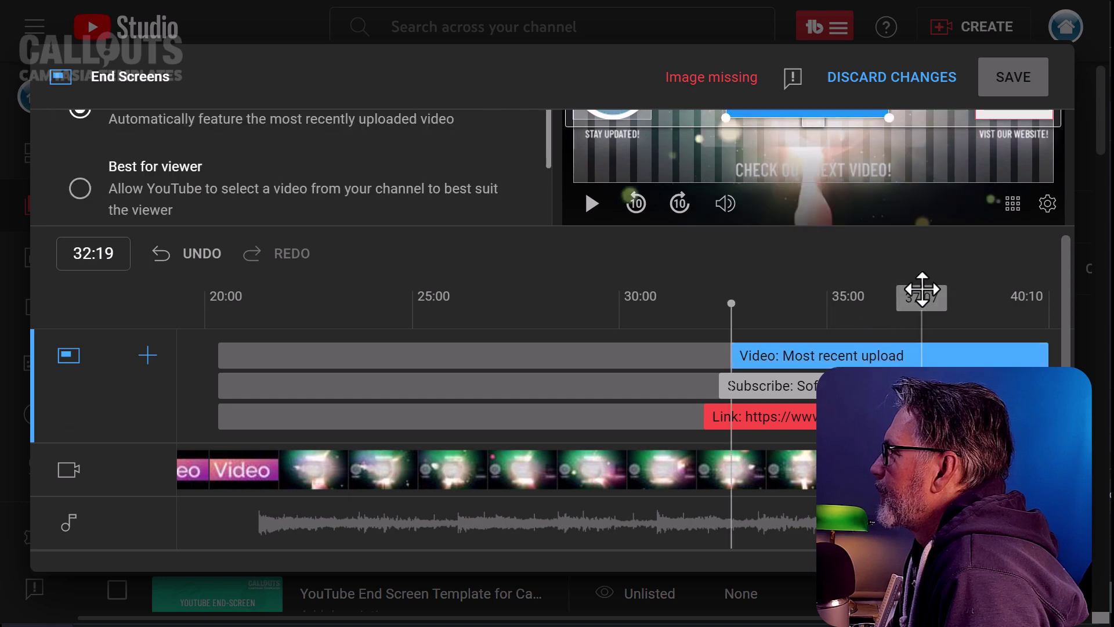
scroll(921, 287, up, 3)
scroll(894, 279, up, 1)
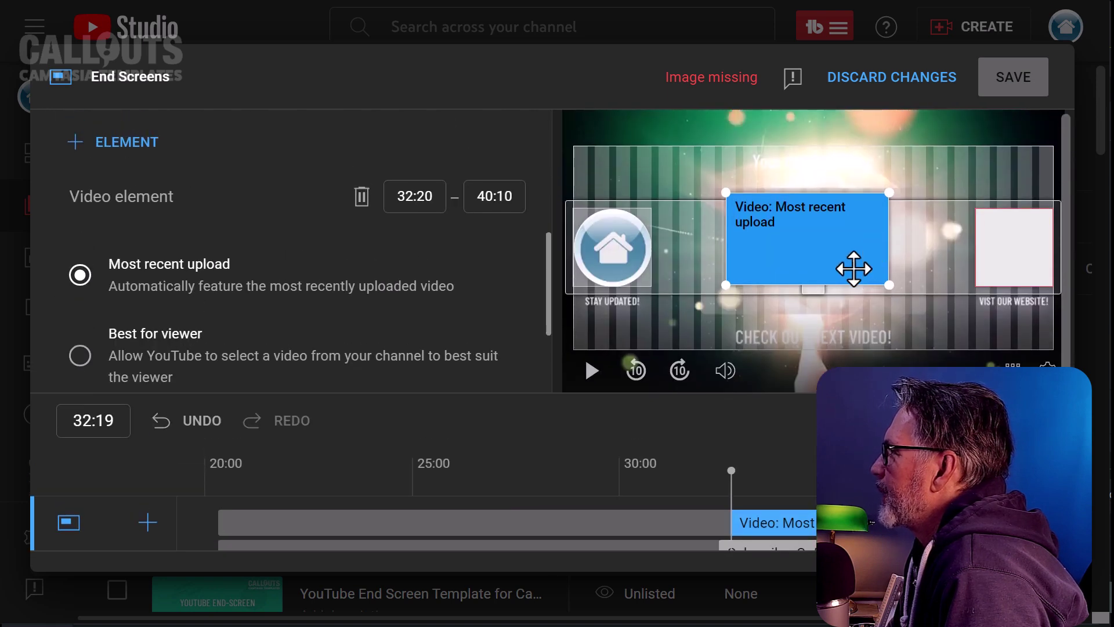
drag(835, 241, 794, 247)
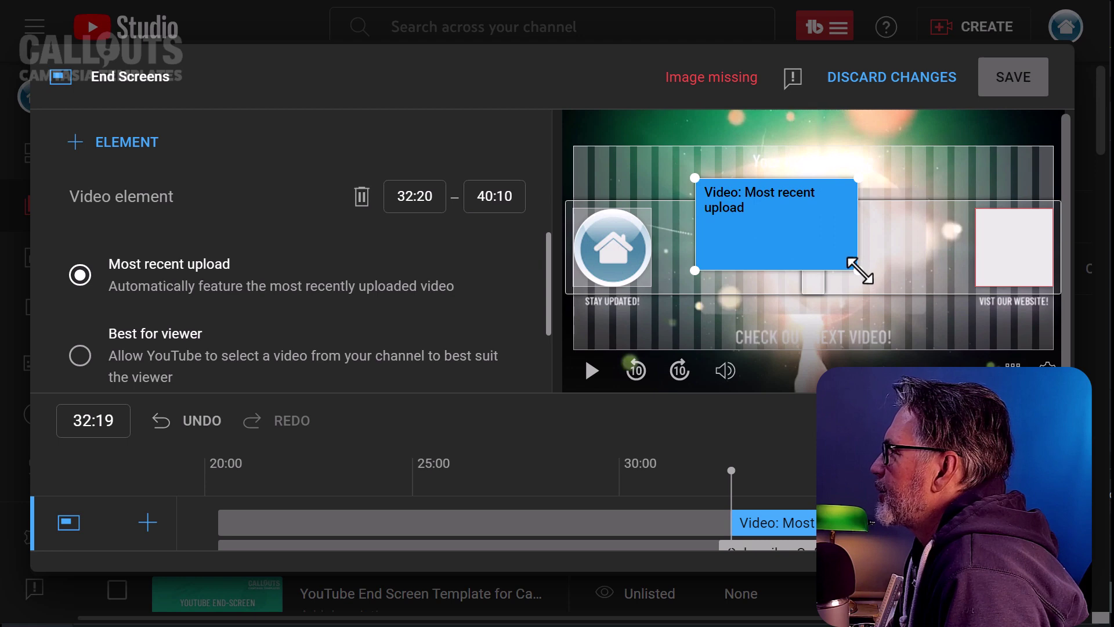
drag(859, 269, 935, 342)
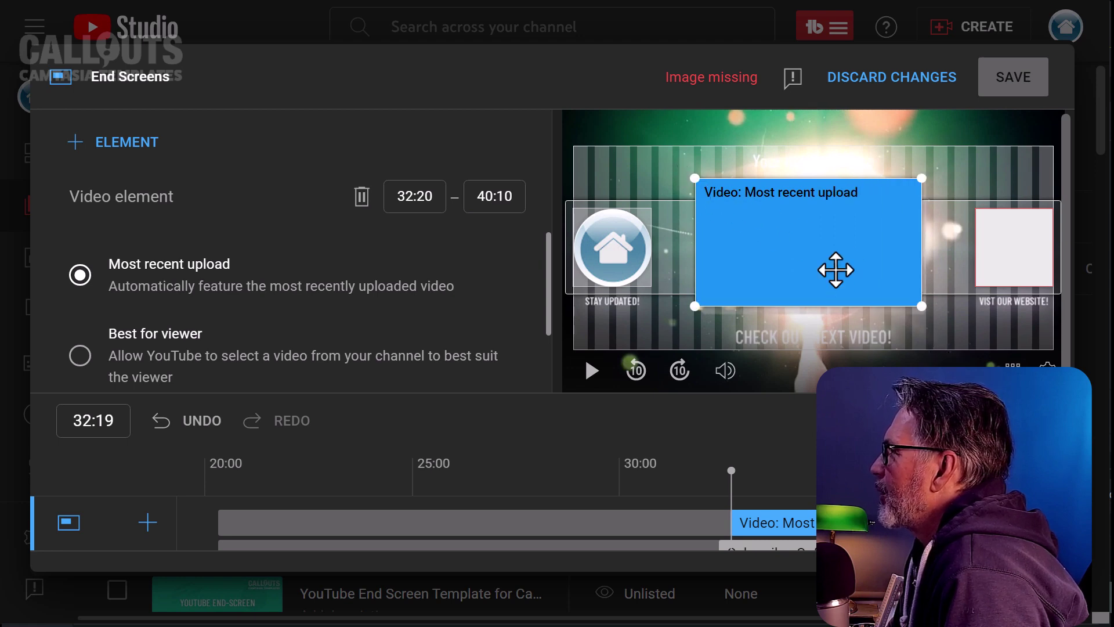
drag(833, 231, 802, 238)
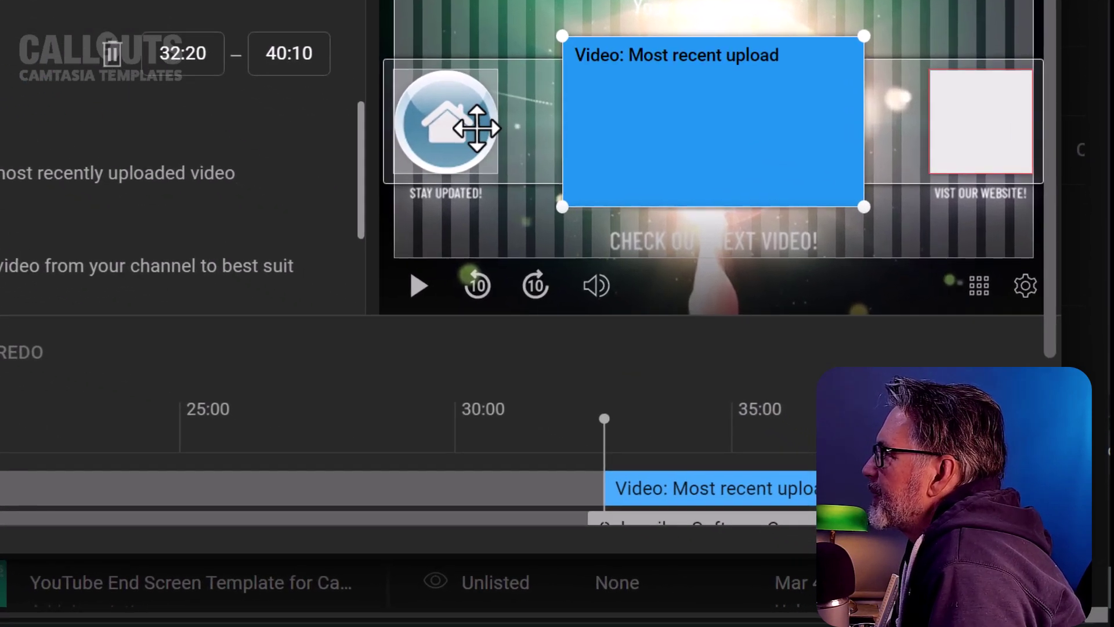
Turn off Snap to grid and Show grid, and align the Subscribe element exactly over its circular placeholder.
click(634, 251)
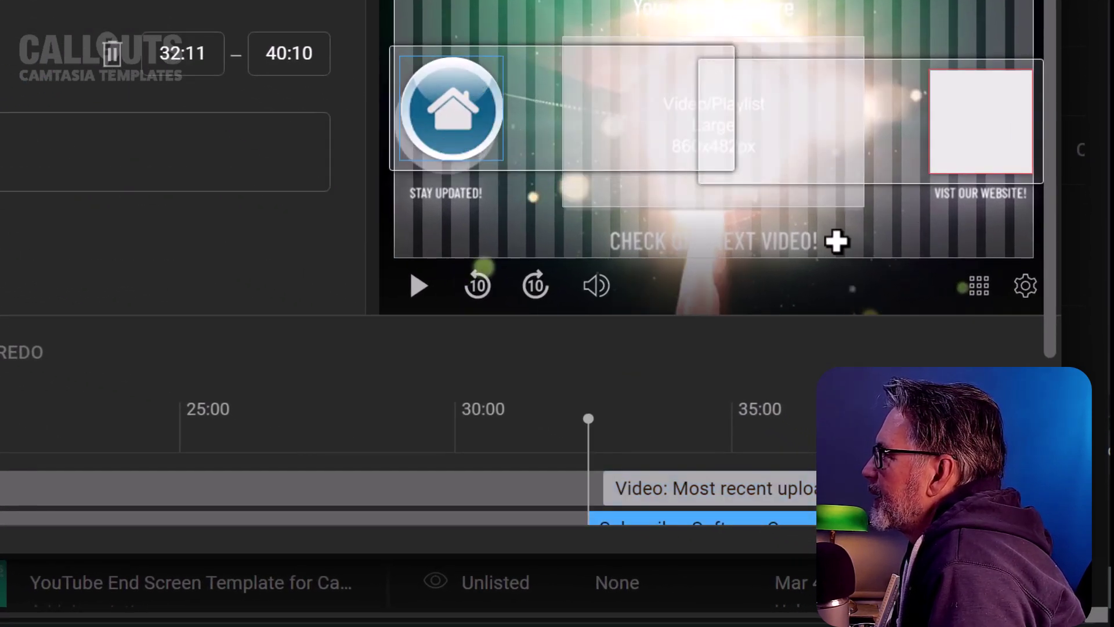
click(977, 287)
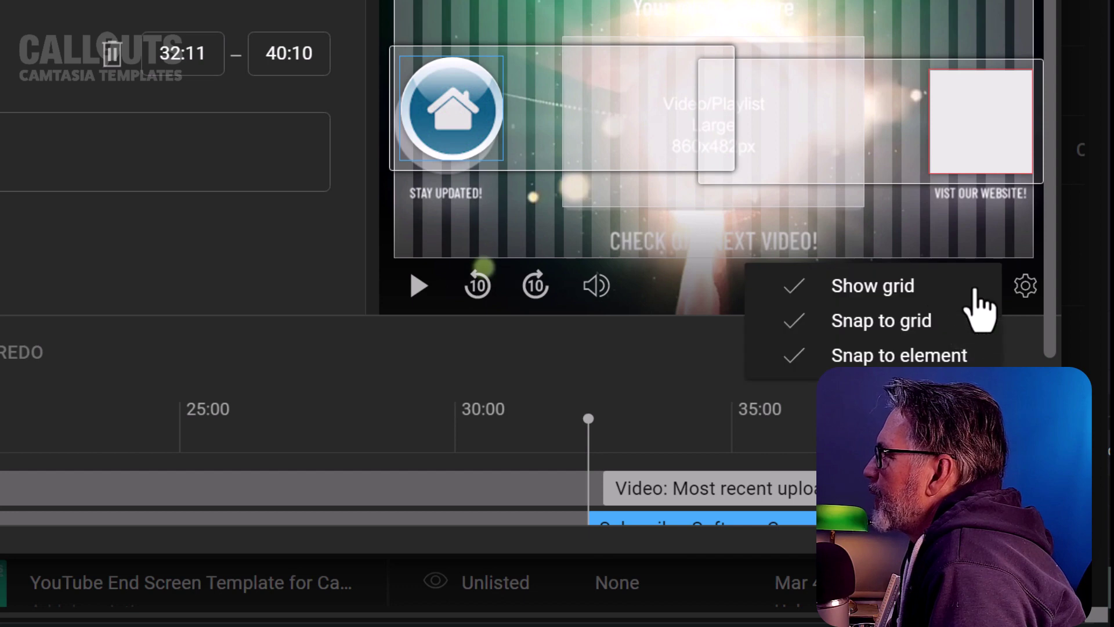
click(847, 323)
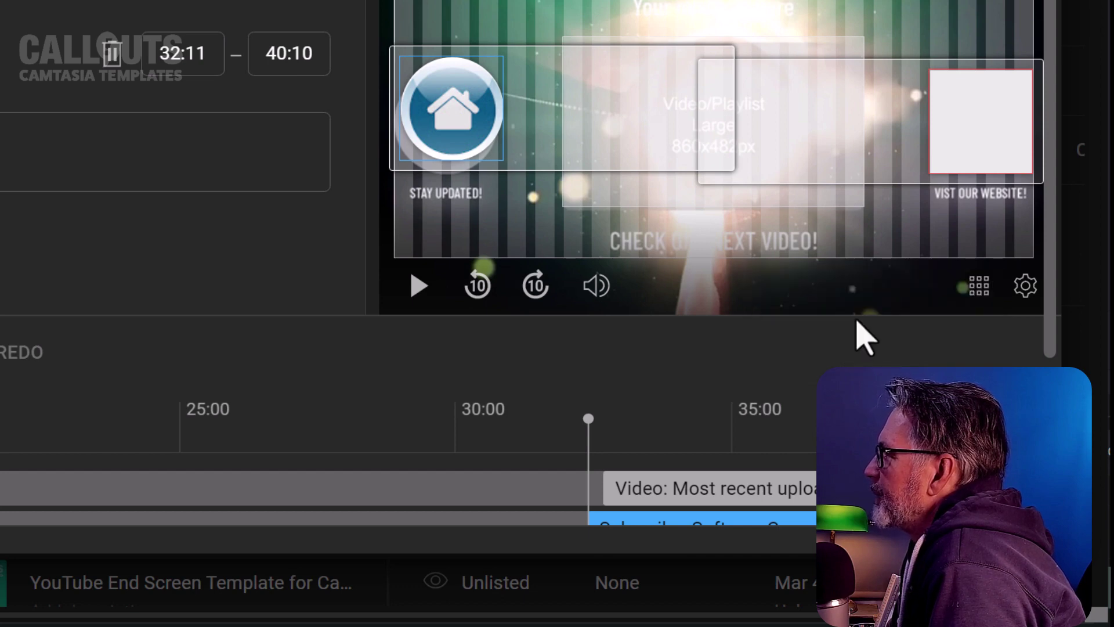
click(979, 293)
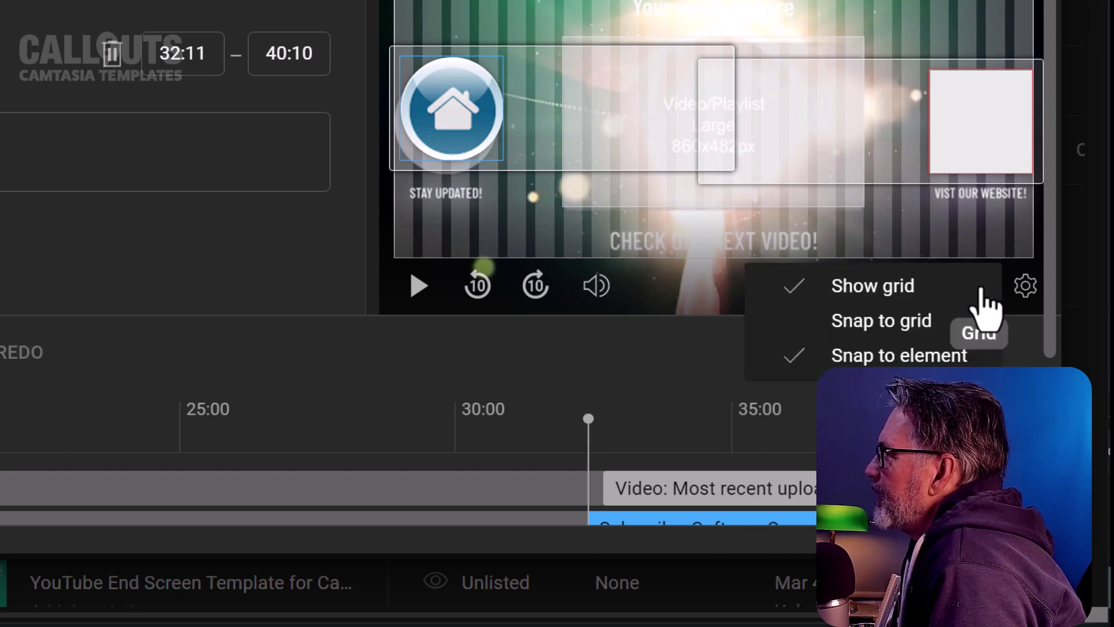
click(868, 288)
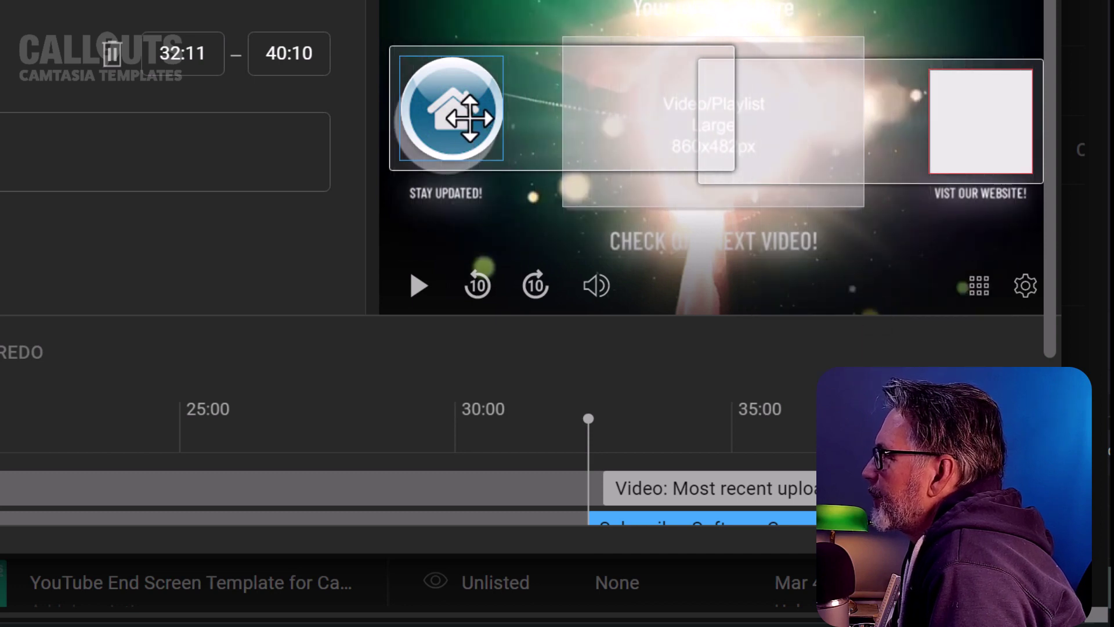
mouse_move(461, 114)
mouse_down()
mouse_move(469, 128)
mouse_move(456, 131)
mouse_up()
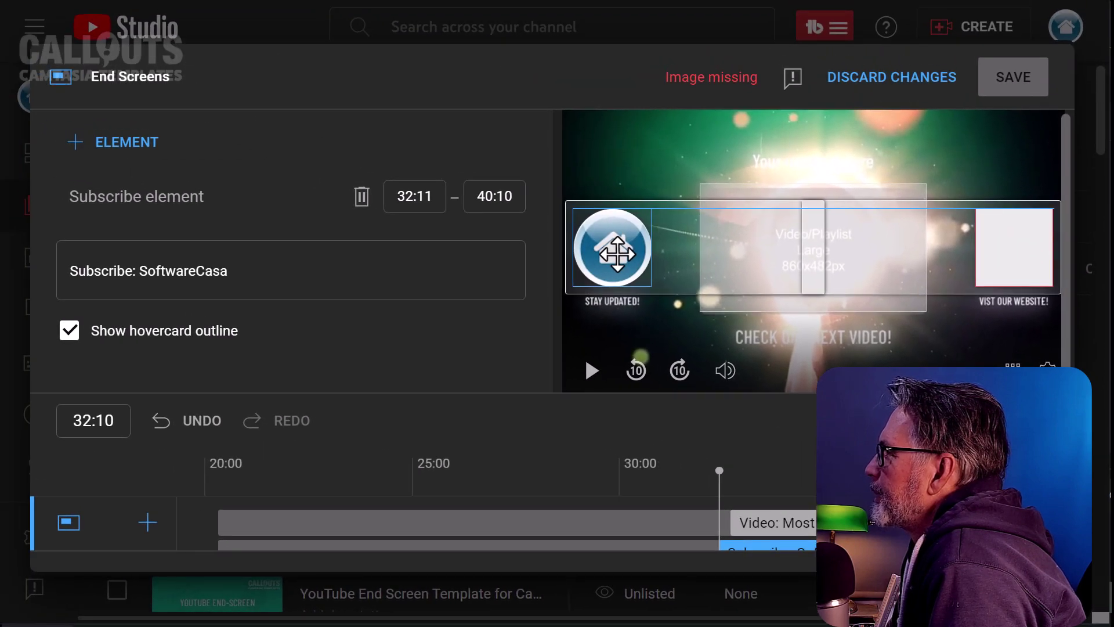
drag(616, 253, 617, 253)
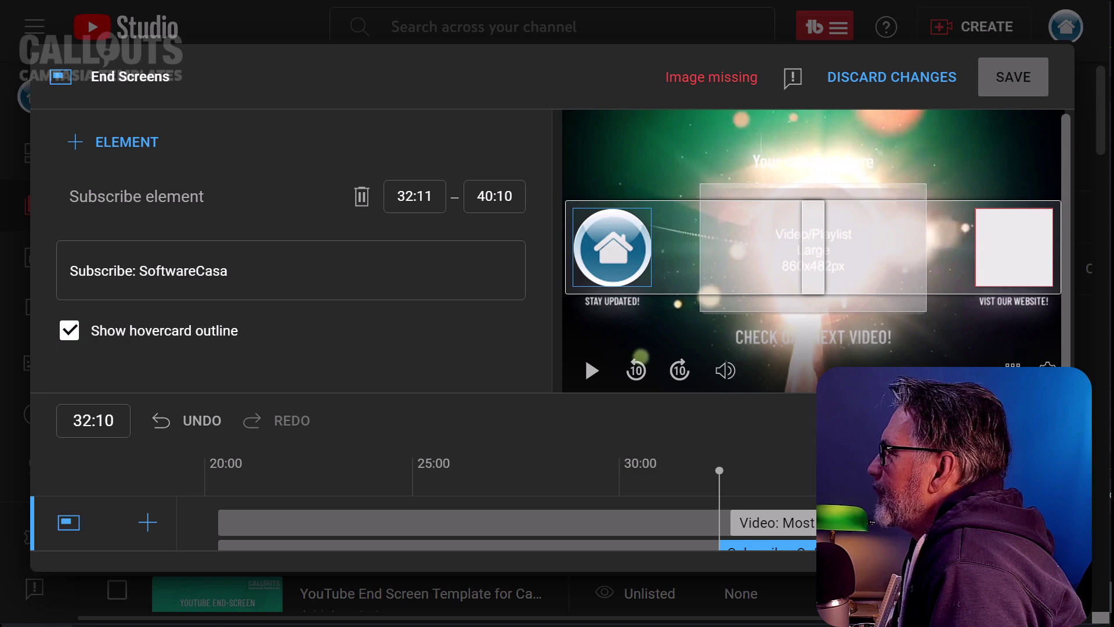
Scrub the end screen preview back from 36:08 to 21:15 to check when the element placeholders appear in the video.
click(873, 465)
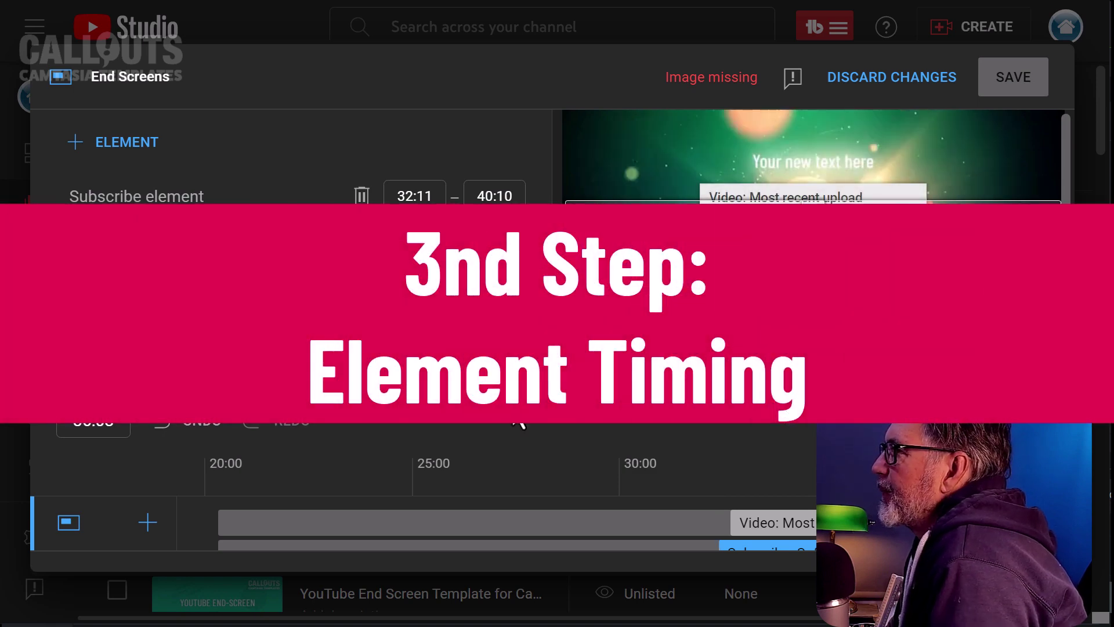
scroll(604, 427, down, 3)
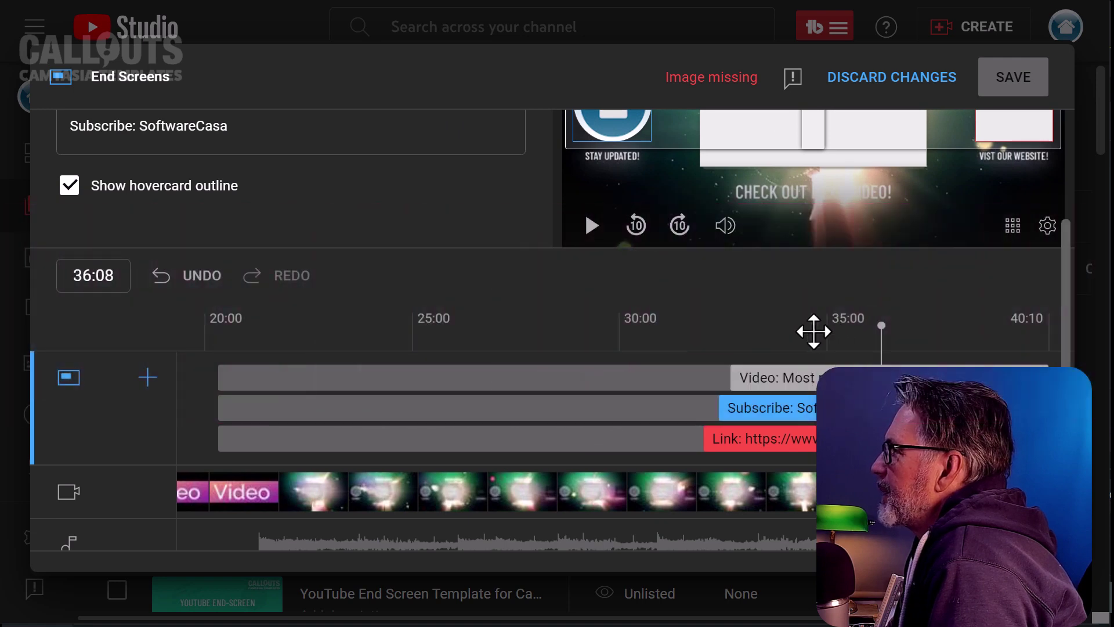
scroll(791, 271, up, 1)
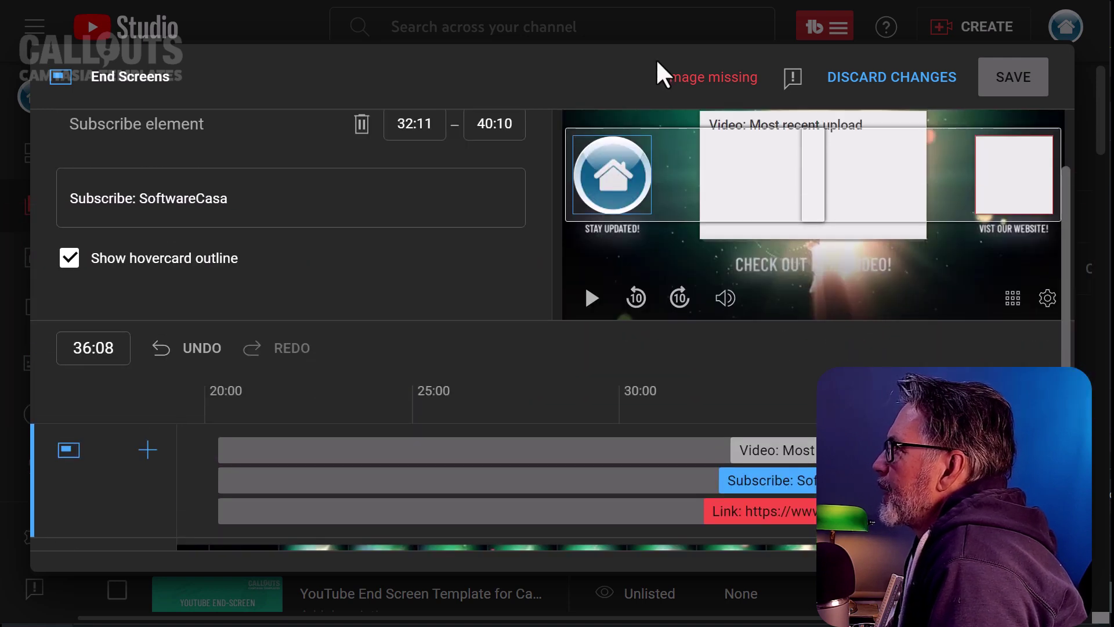
scroll(818, 377, up, 1)
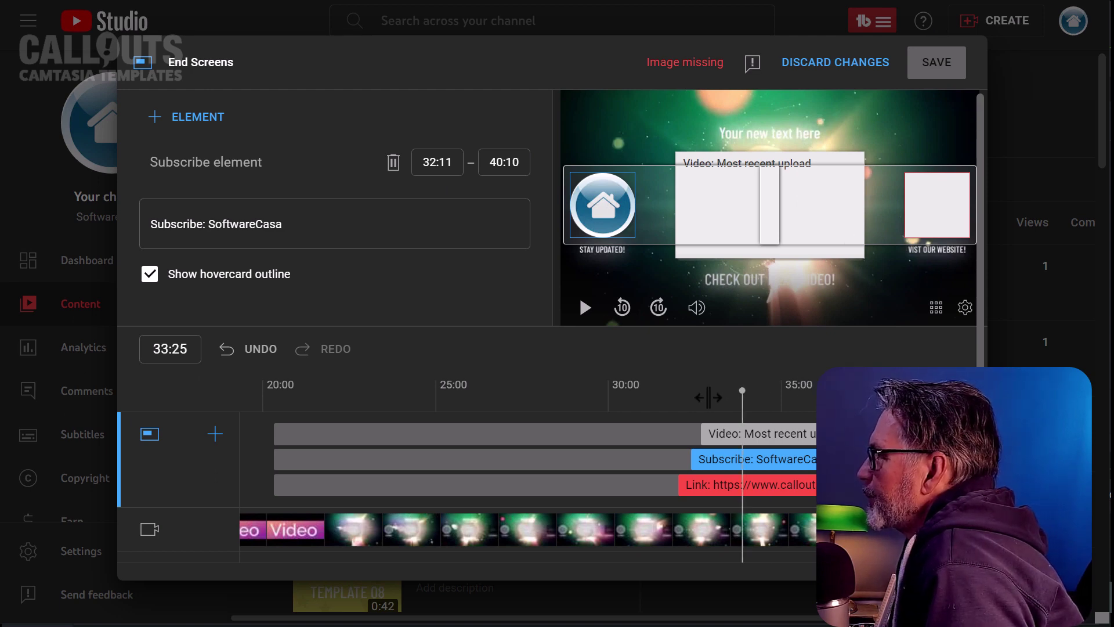
drag(707, 397, 300, 419)
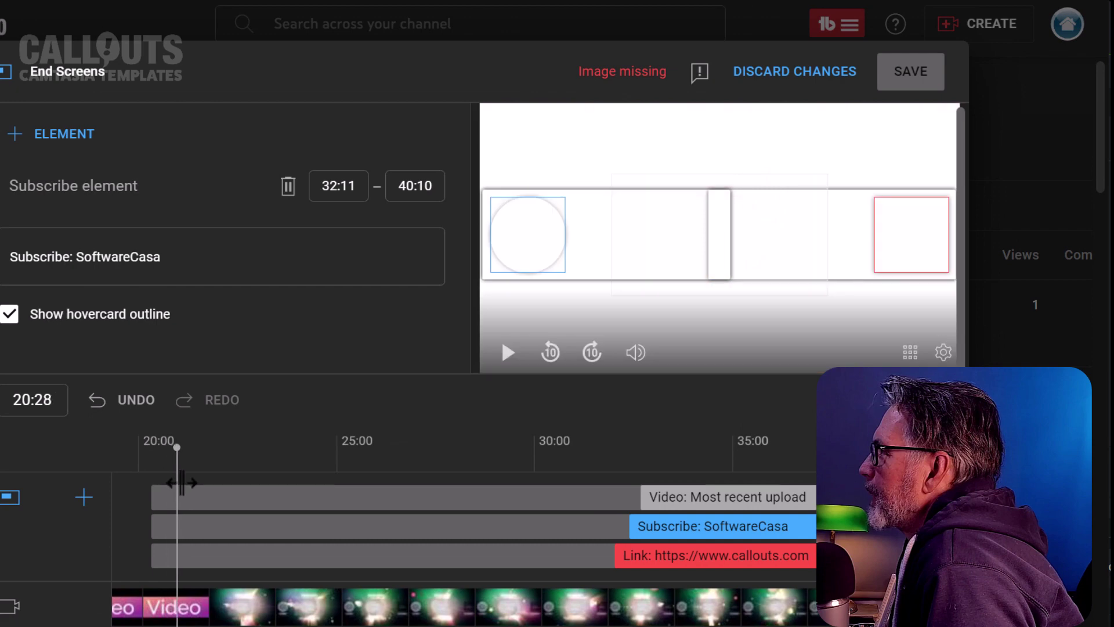
mouse_move(182, 482)
mouse_down()
mouse_move(211, 489)
mouse_move(201, 488)
mouse_up()
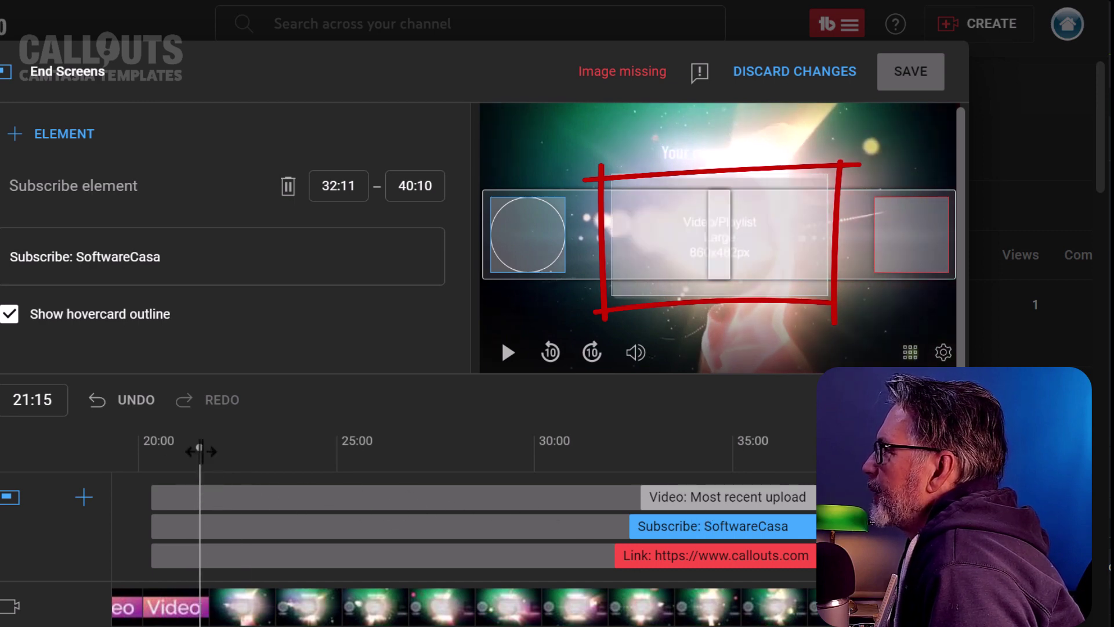
drag(200, 451, 198, 451)
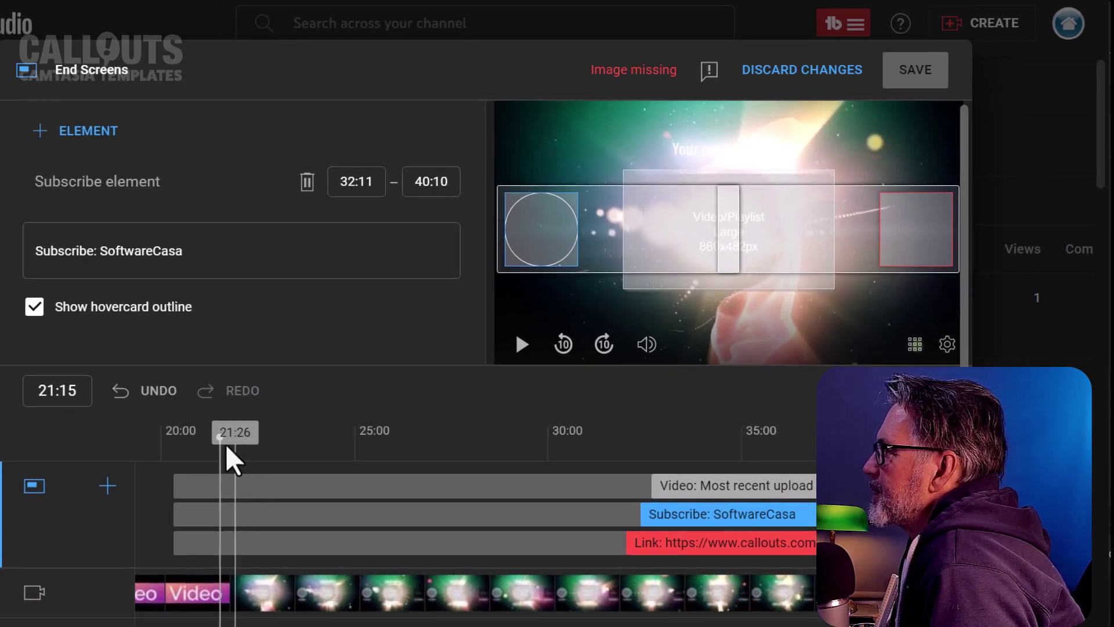
mouse_move(227, 441)
mouse_down()
mouse_move(215, 442)
mouse_move(226, 444)
mouse_up()
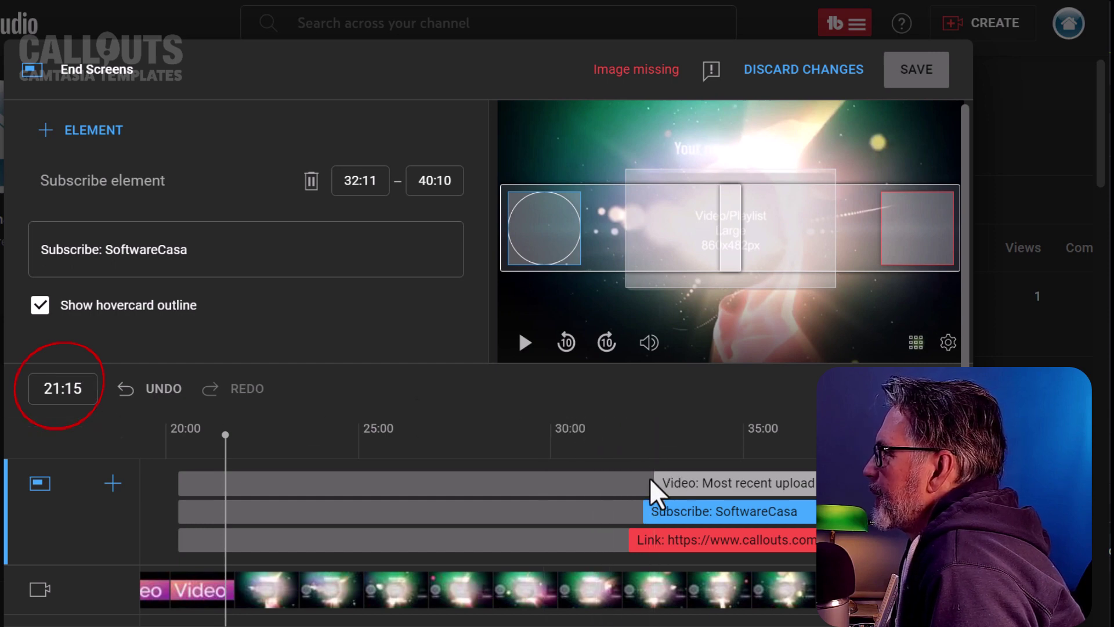
Set the Video element's start time to 21:11, matching the moment its placeholder comes on screen.
drag(659, 481, 291, 482)
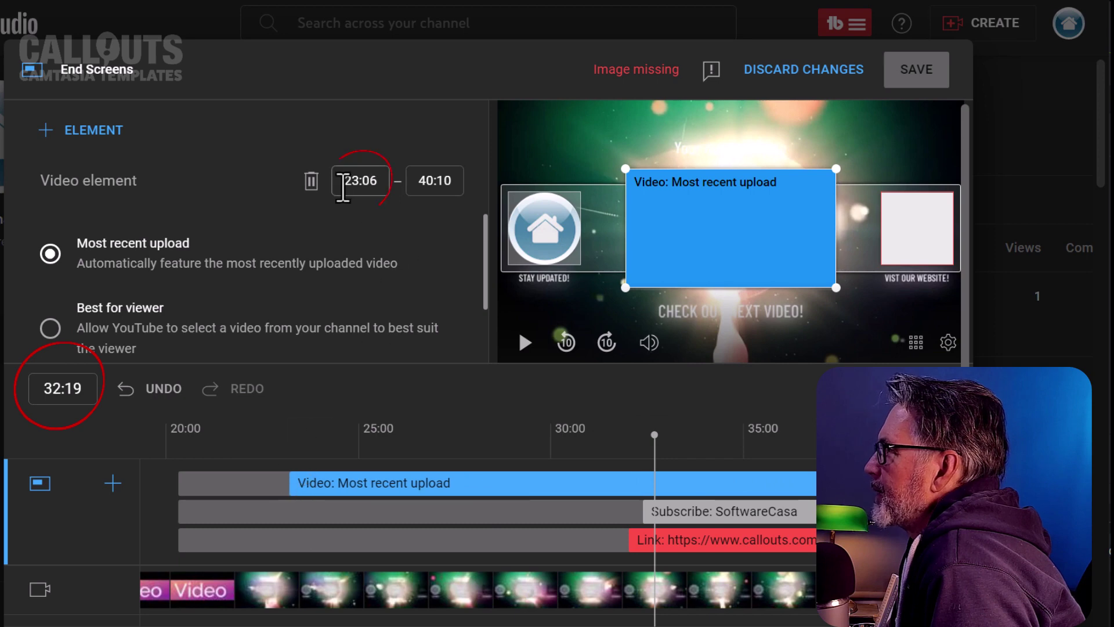
drag(285, 477, 263, 472)
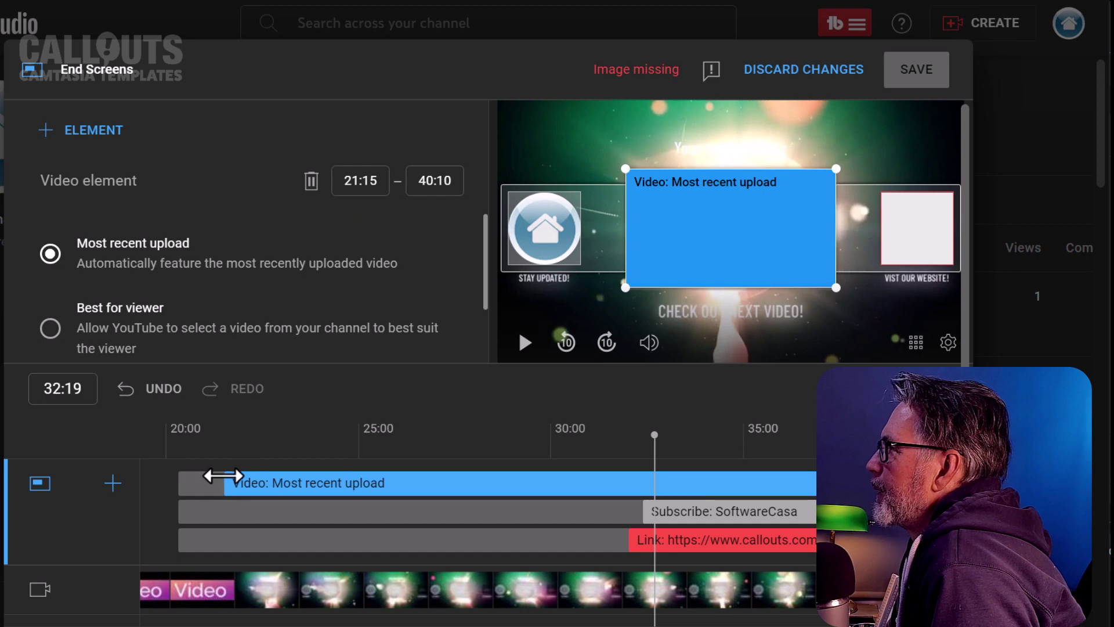
click(220, 459)
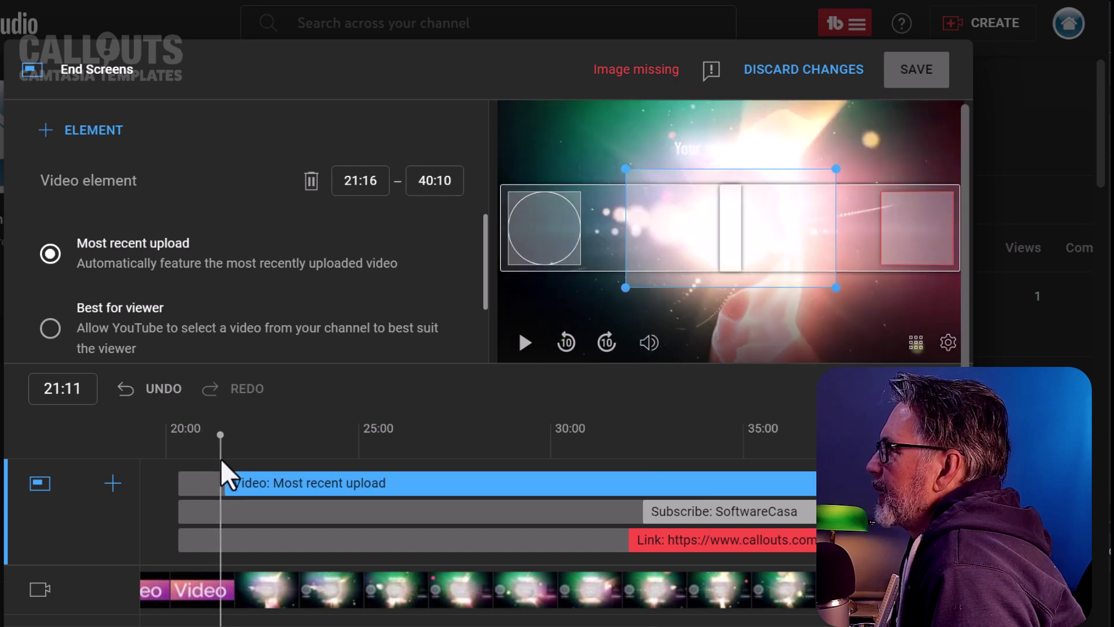
drag(234, 458, 219, 458)
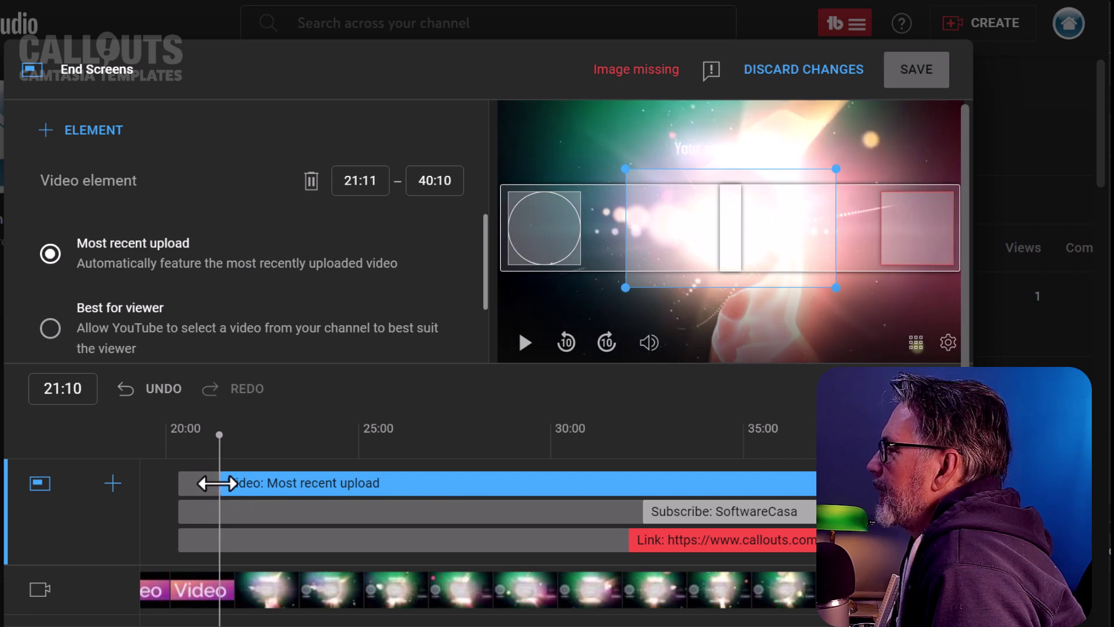
Set the Subscribe element's start time to 22:12 and the Link element's to 23:12, matching when their placeholders come on screen.
mouse_move(223, 442)
mouse_down()
mouse_move(336, 458)
mouse_move(219, 458)
mouse_move(334, 480)
mouse_move(252, 483)
mouse_move(264, 485)
mouse_up()
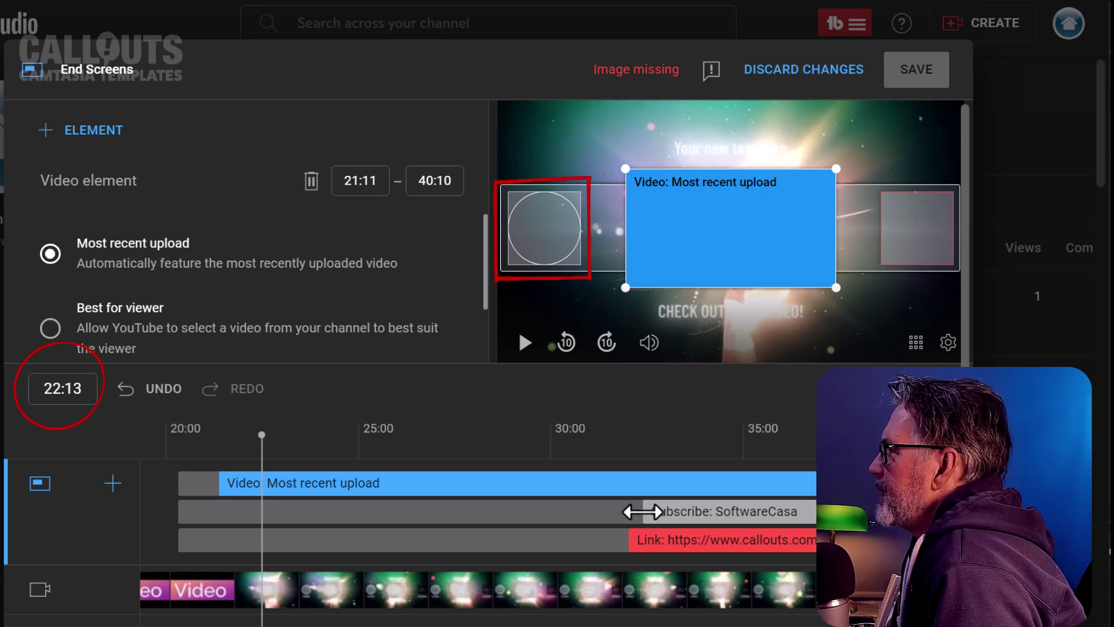
drag(641, 511, 269, 526)
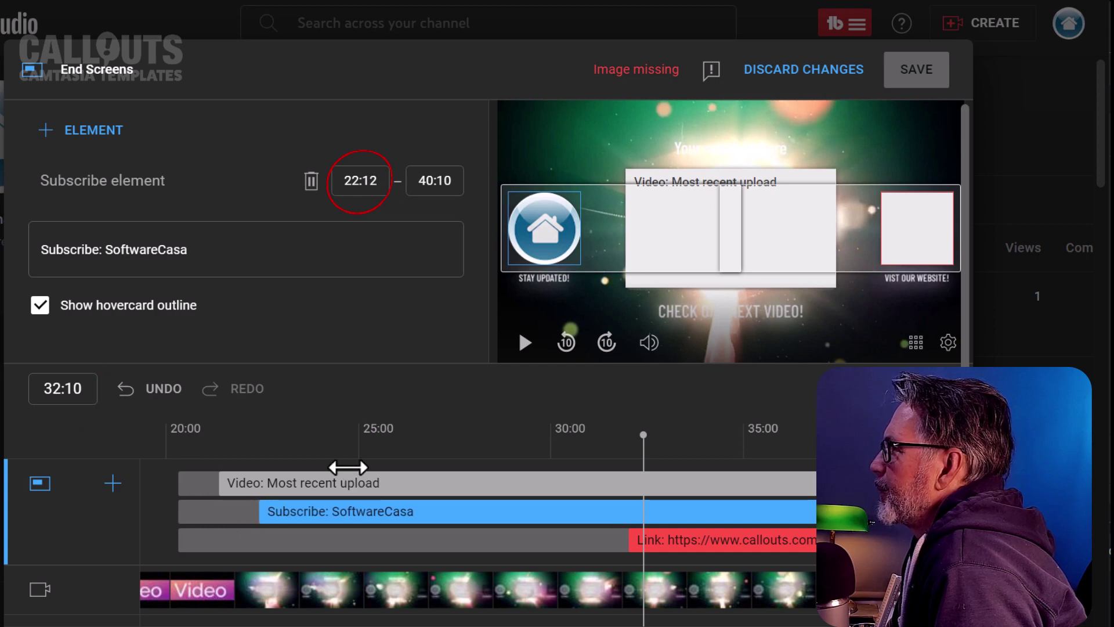
drag(227, 449, 300, 473)
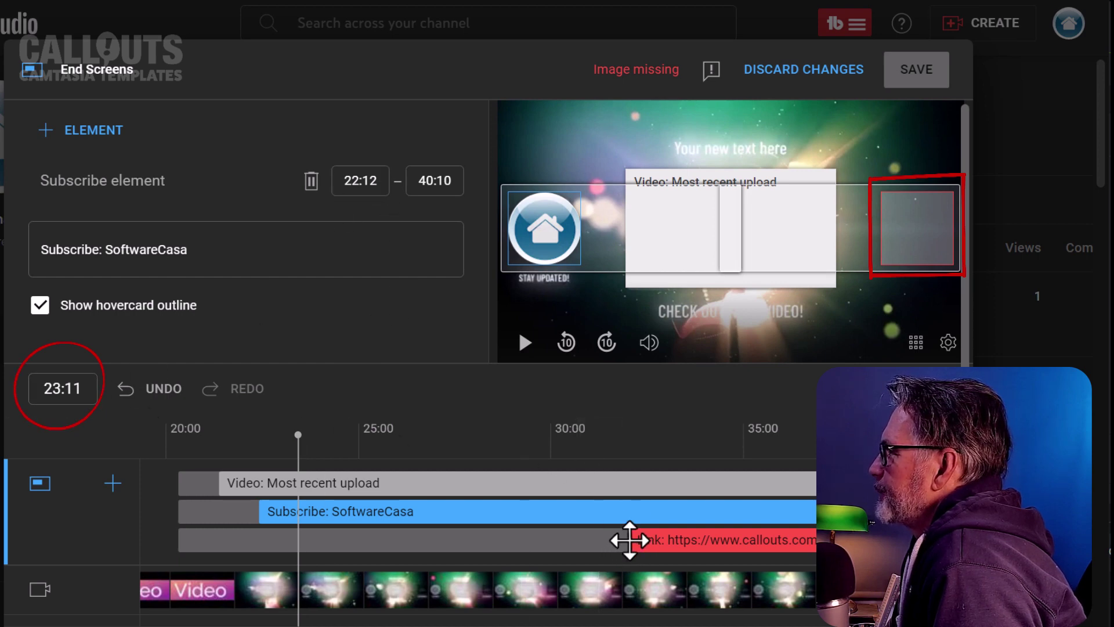
drag(629, 539, 296, 541)
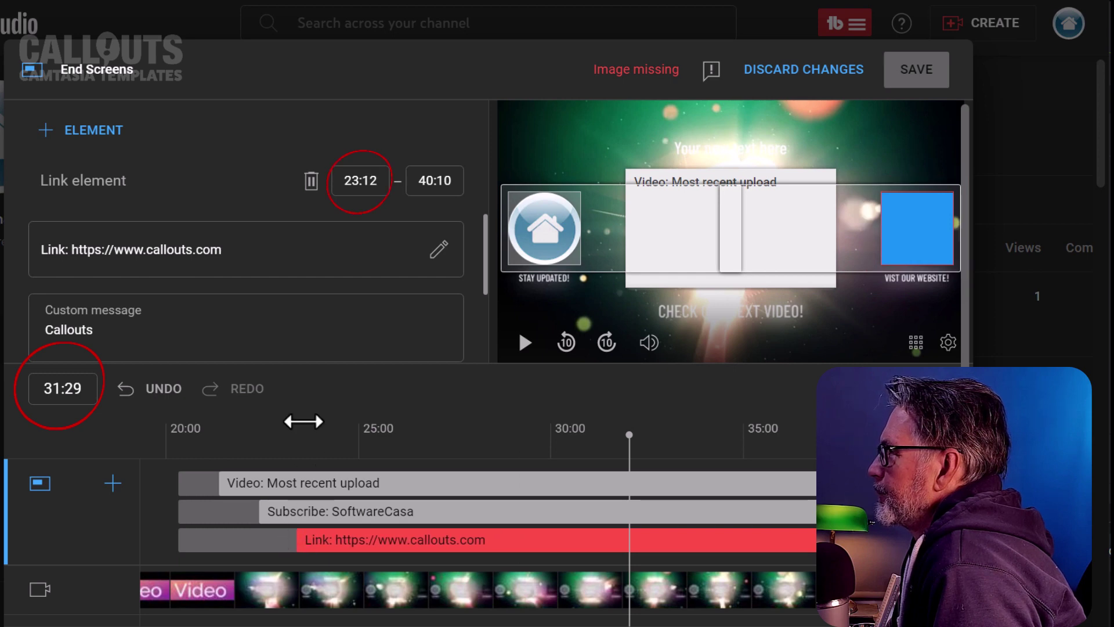
drag(220, 448, 346, 471)
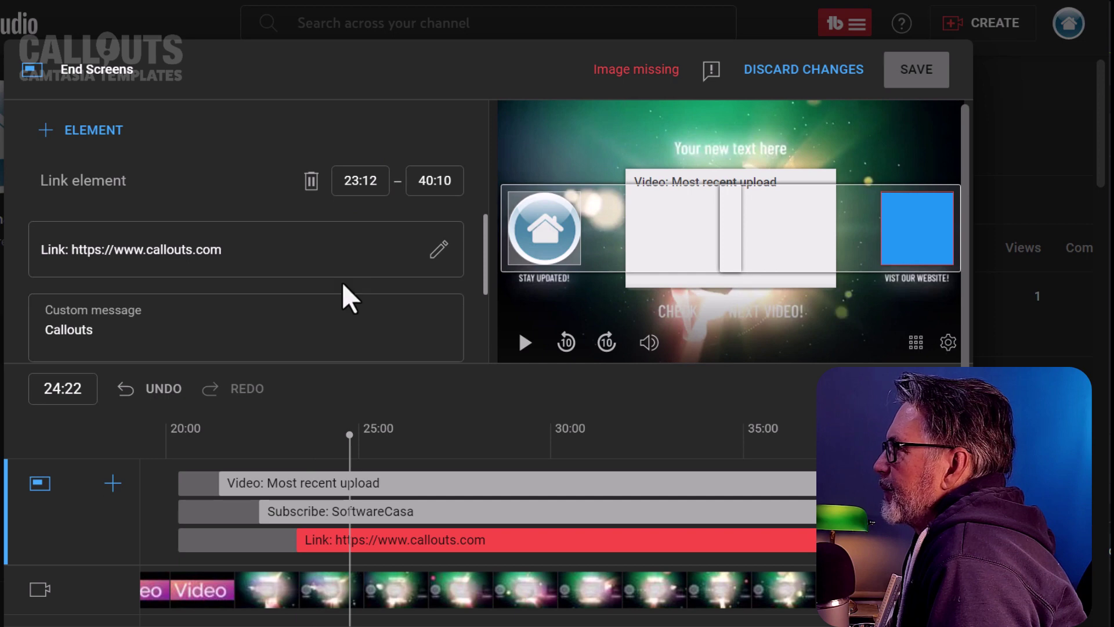
Upload 2107CamtasiaEndScreenLink.png as the custom image for the Link element.
scroll(281, 270, down, 3)
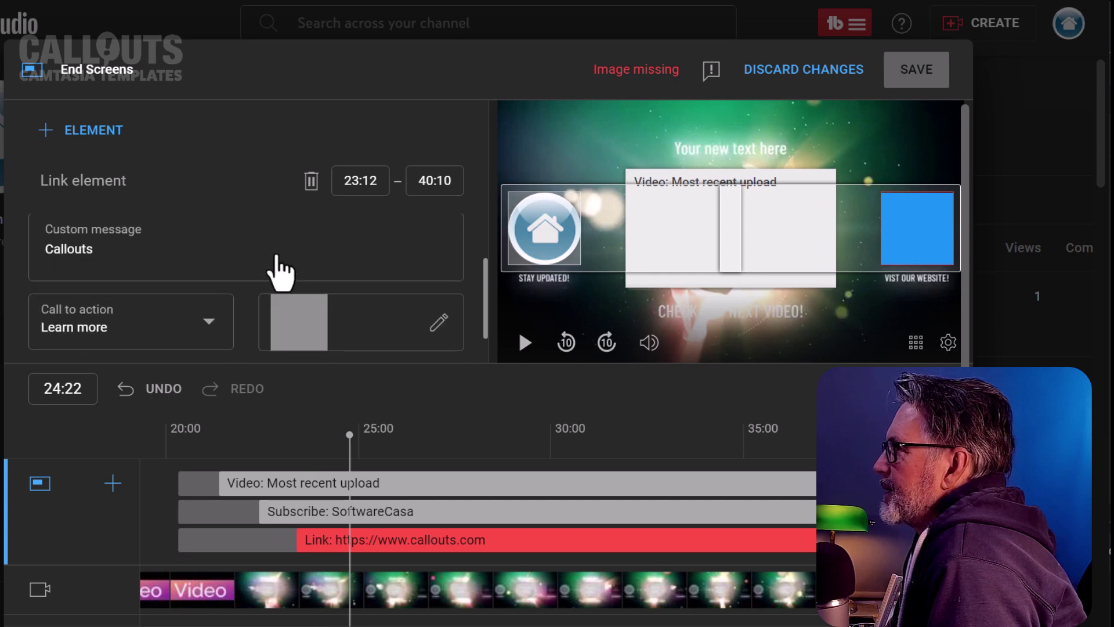
scroll(349, 298, down, 1)
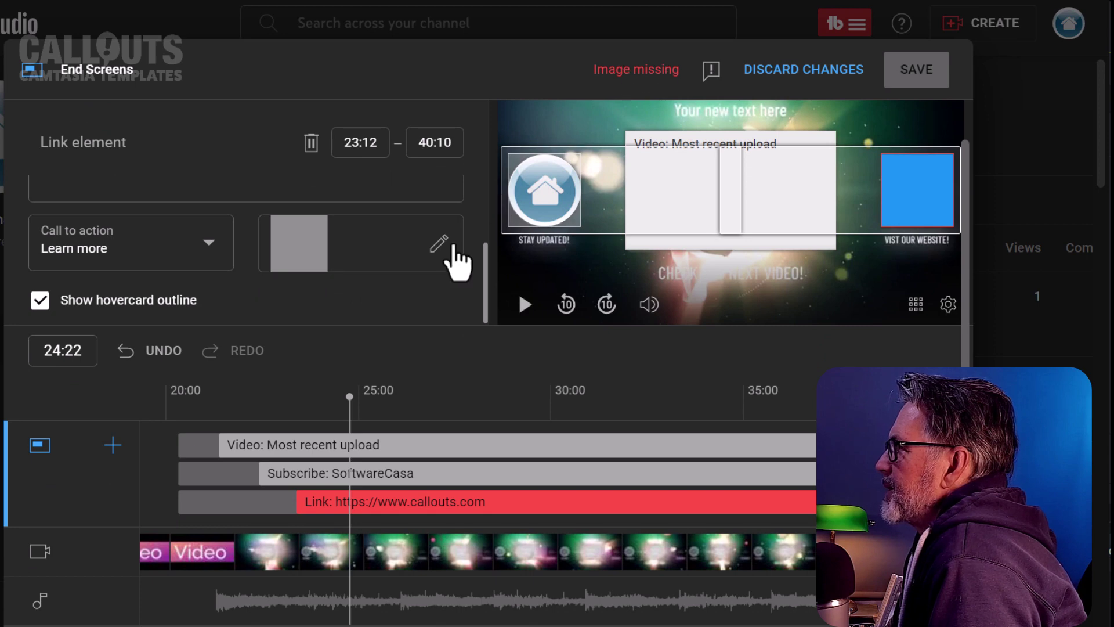
click(437, 246)
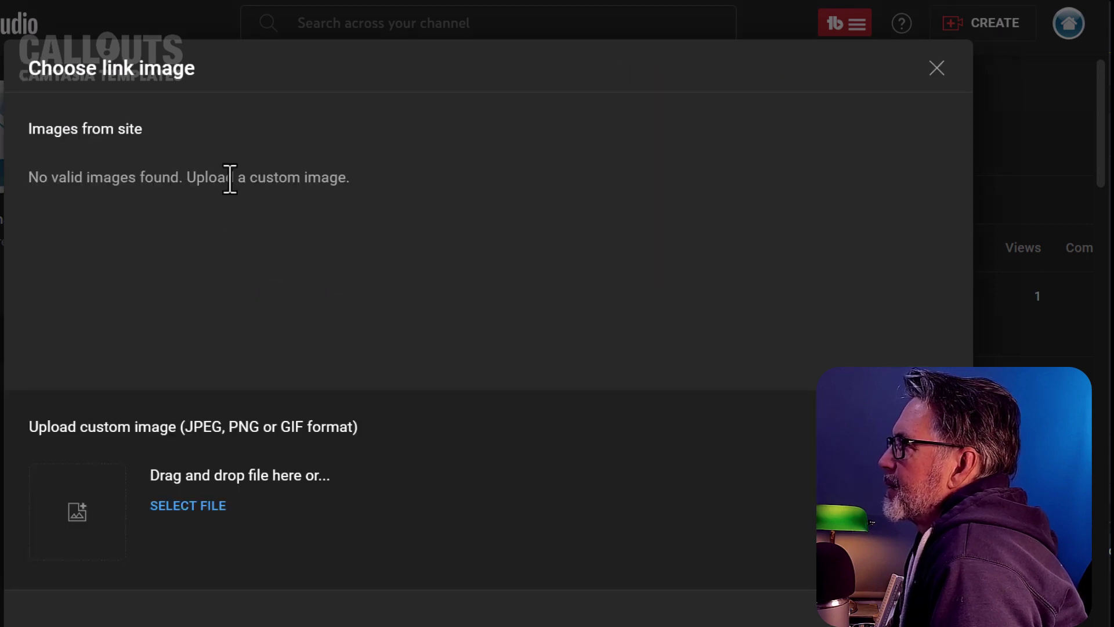
click(183, 510)
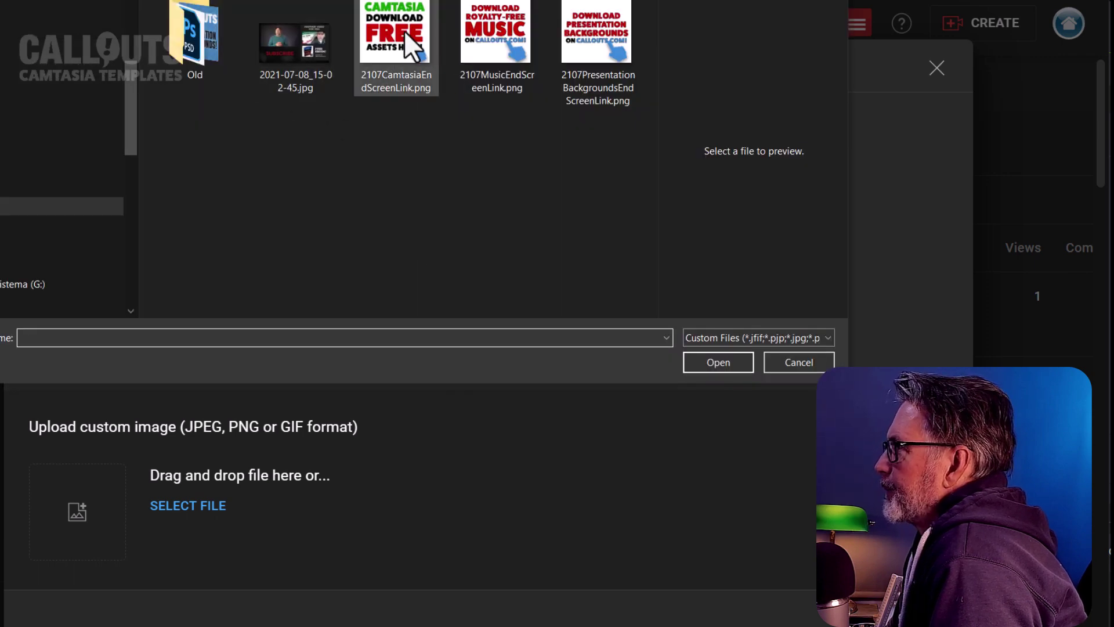
click(404, 30)
click(736, 364)
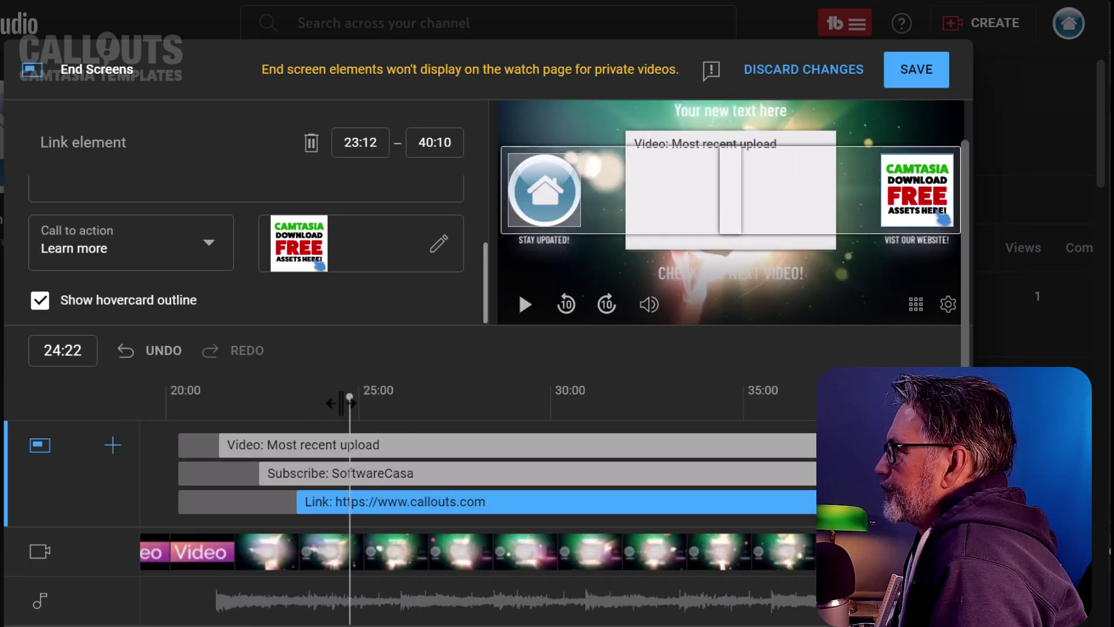
Preview the end screen at 26:18, save it, and publish the video with Unlisted visibility.
drag(346, 400, 422, 453)
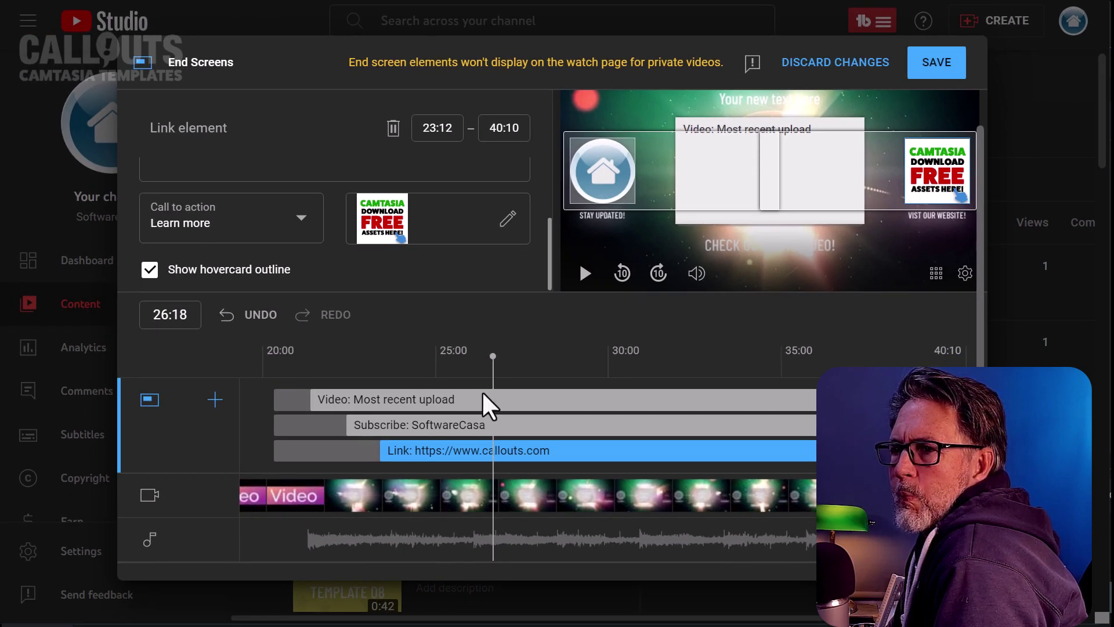
click(935, 64)
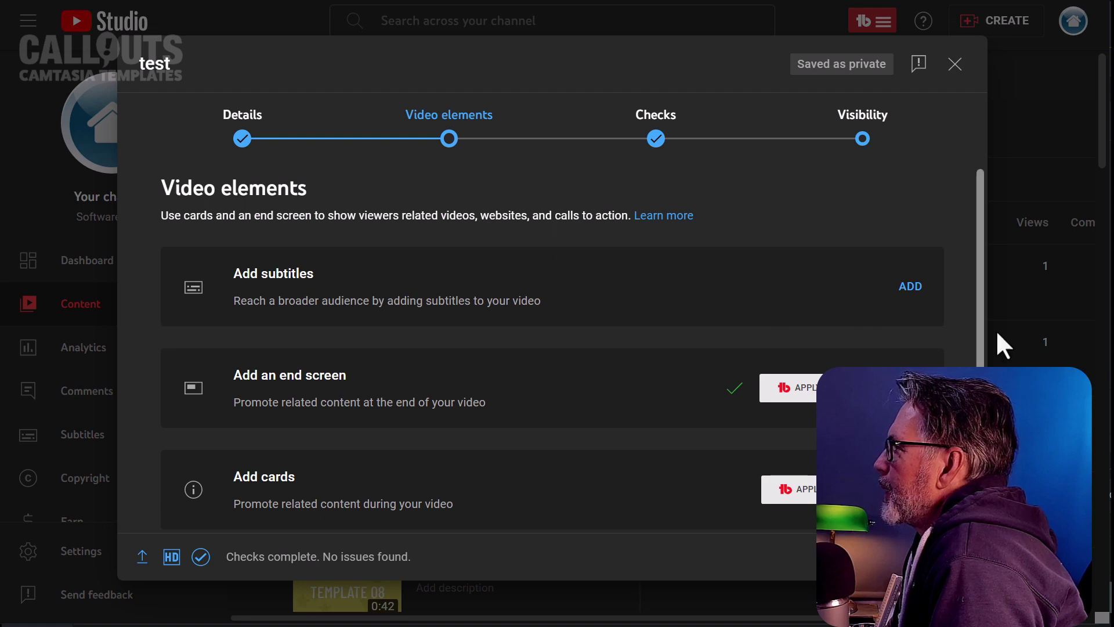
click(863, 139)
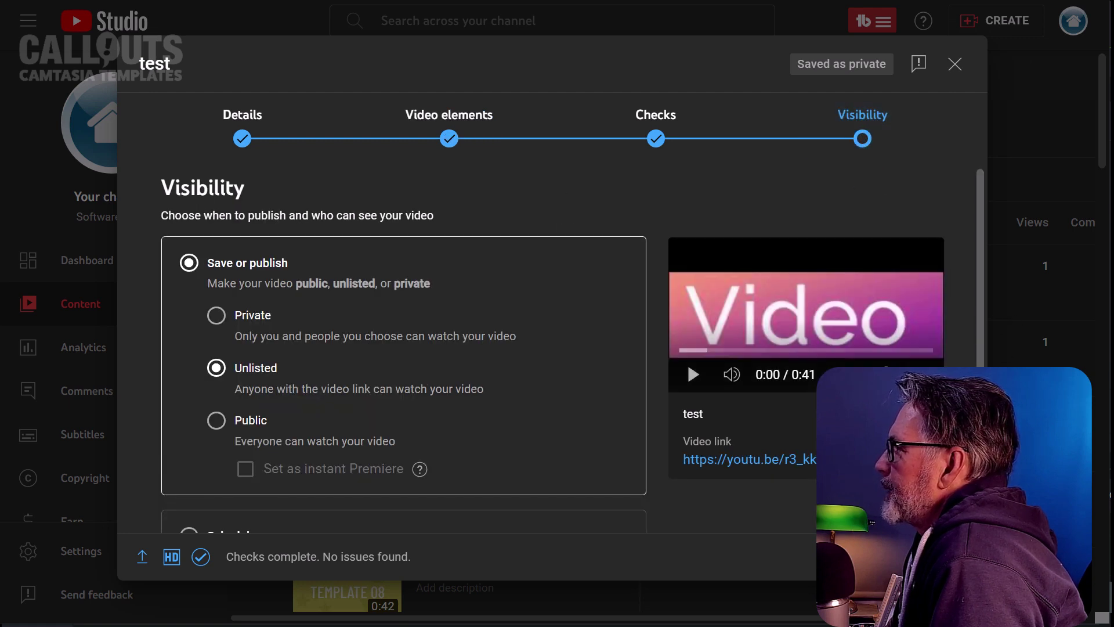
click(954, 556)
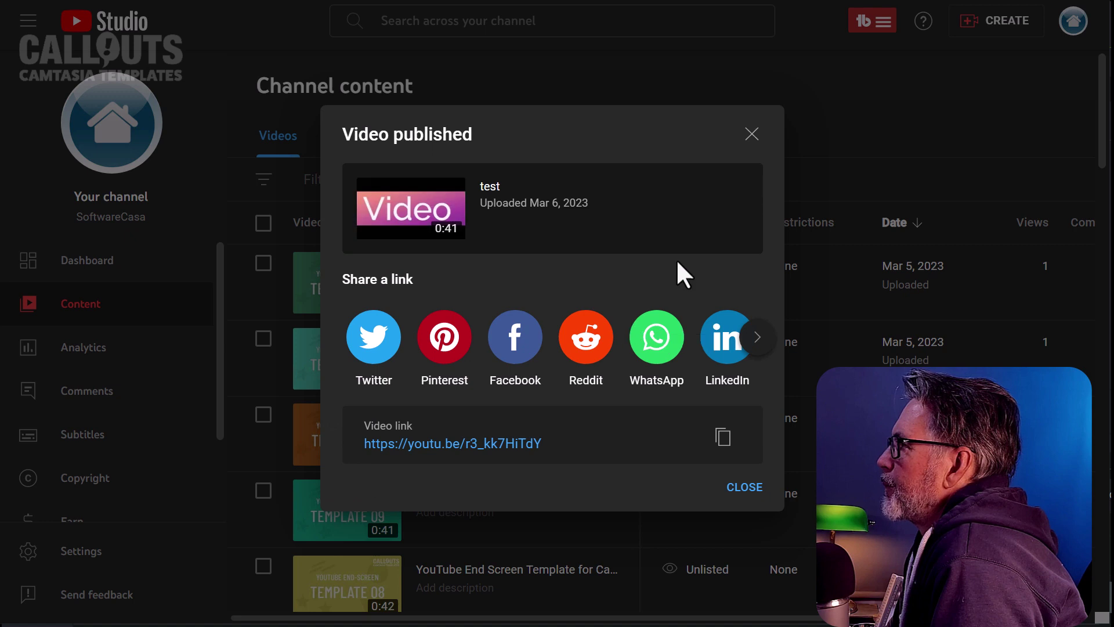
Open the published video from its link and replay the end screen section to check the elements' timing and alignment.
click(490, 444)
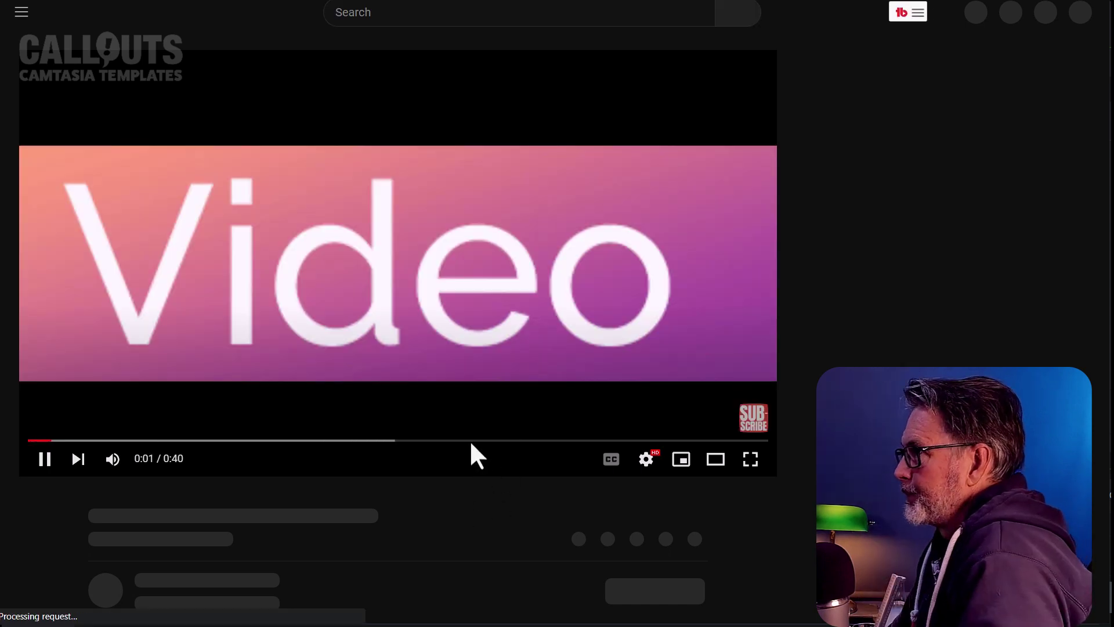
click(348, 442)
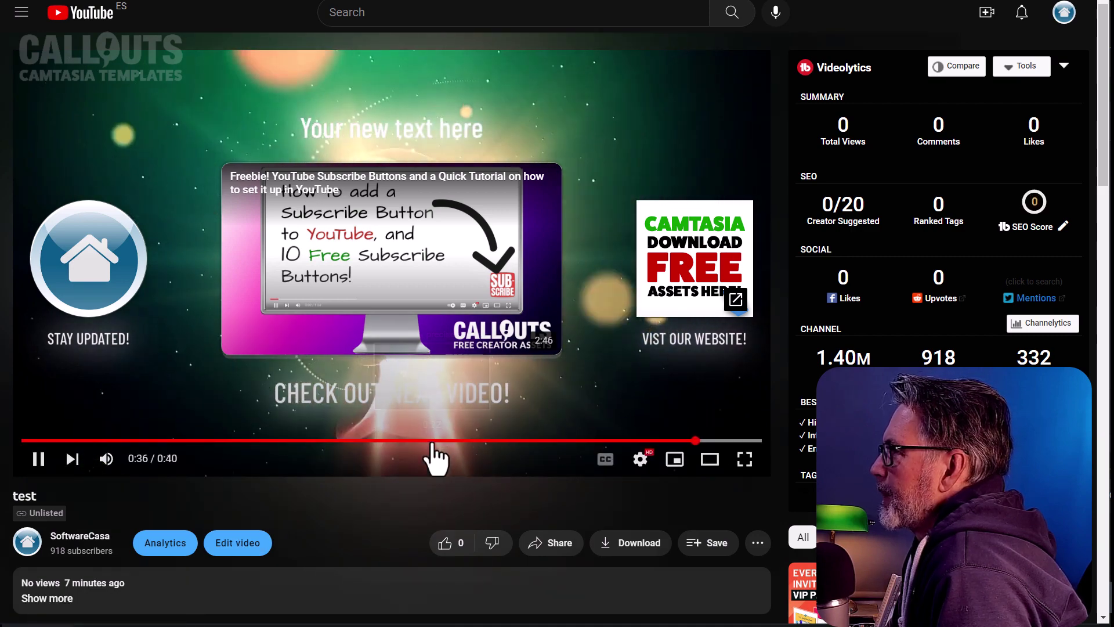
click(434, 441)
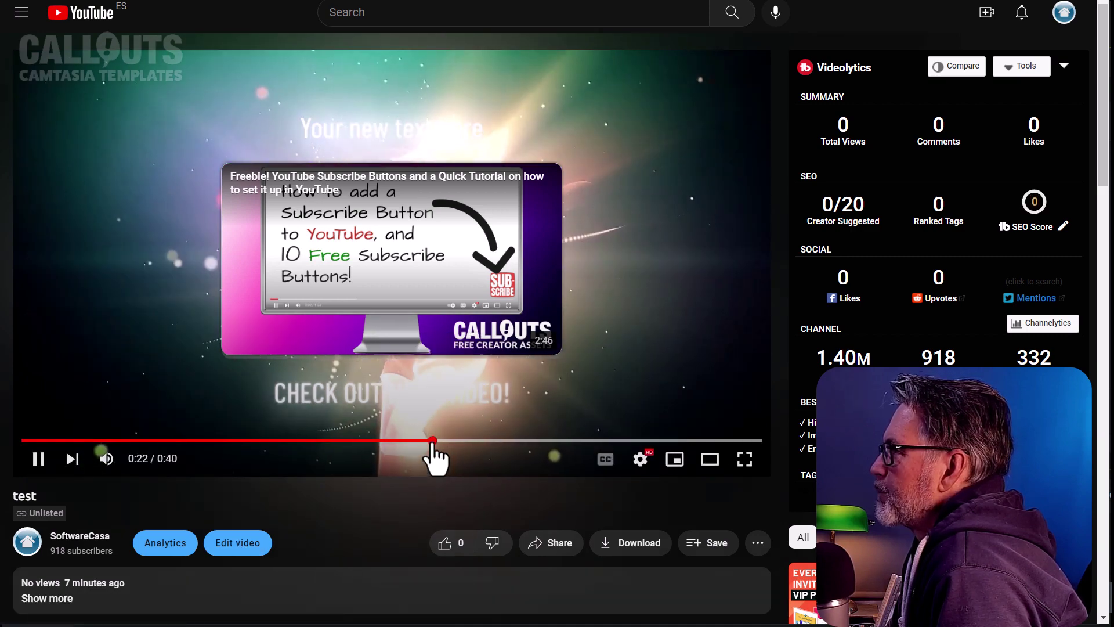
click(411, 440)
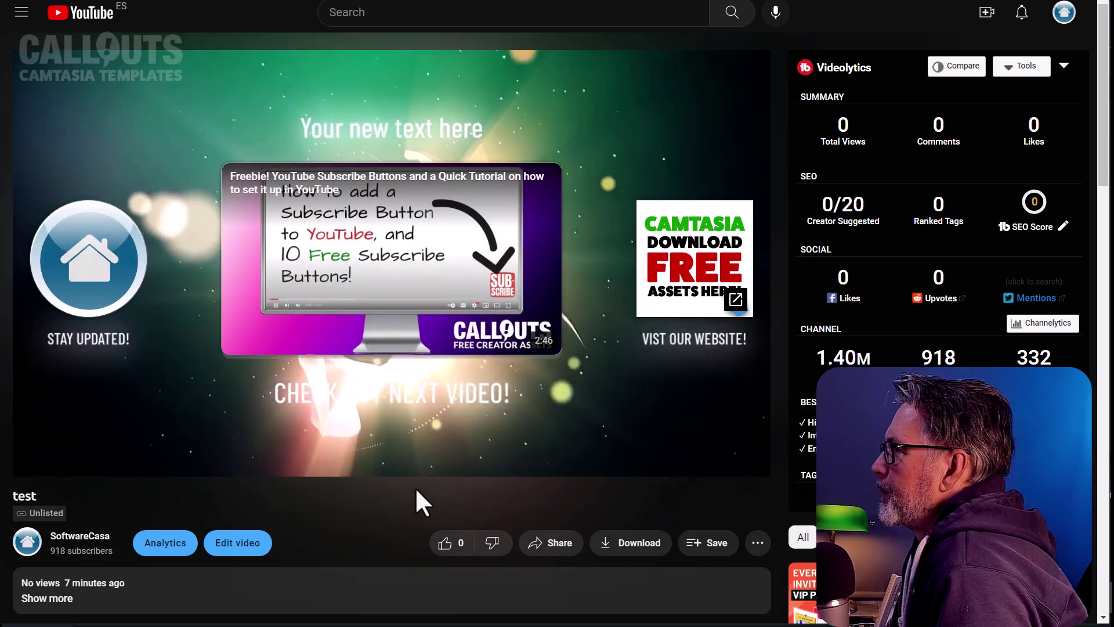
click(321, 447)
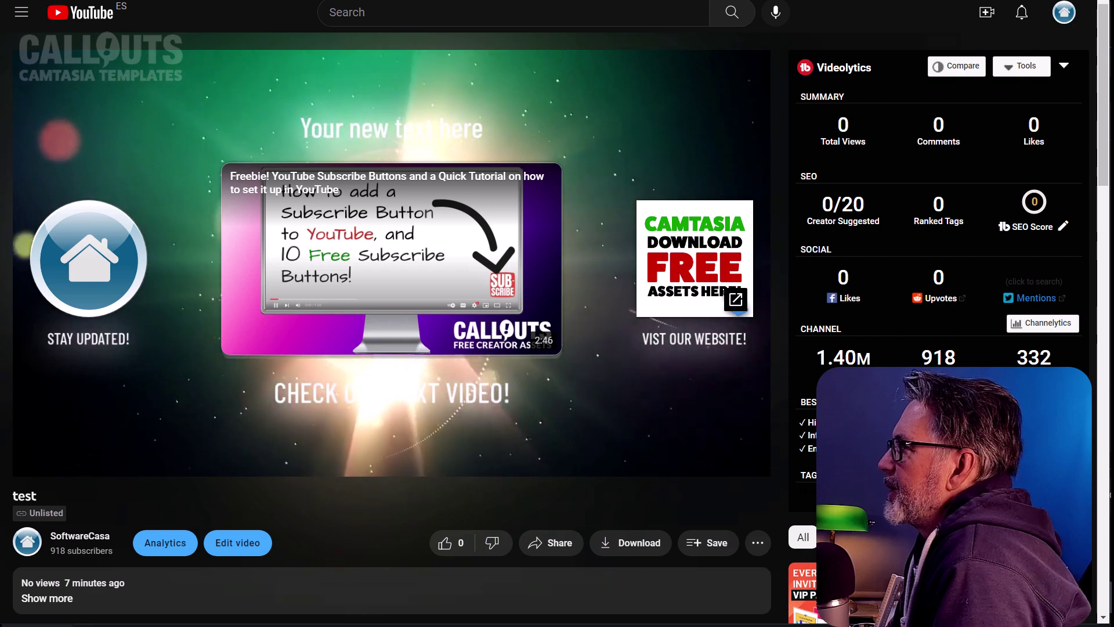
click(349, 441)
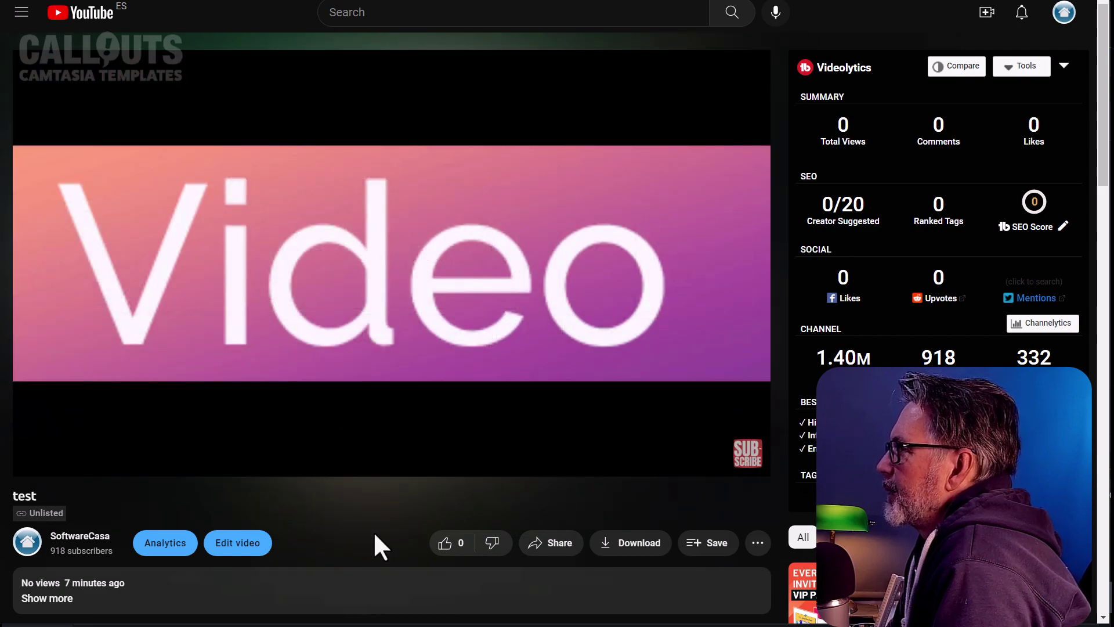